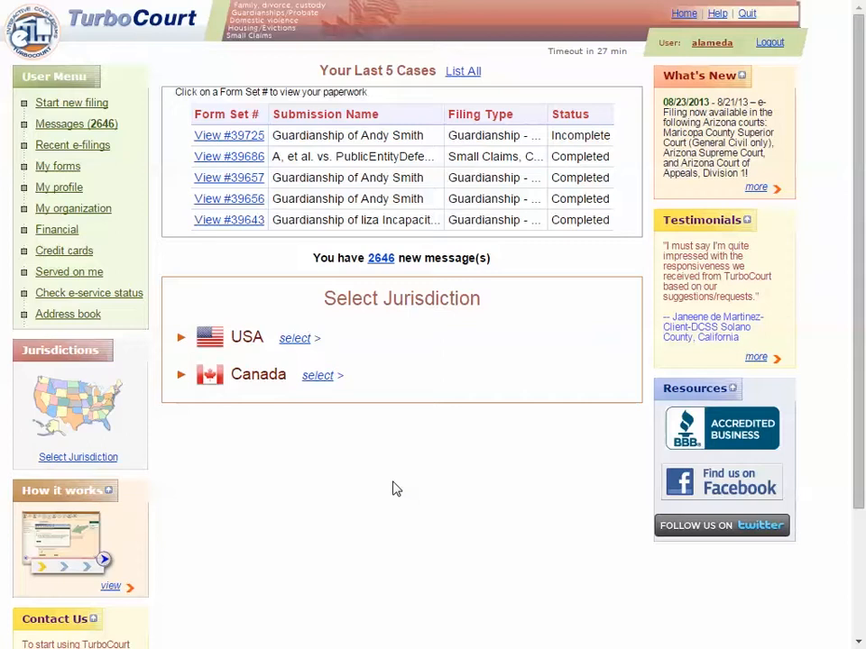
# - Start a New Hampshire, USA filing of the type Guardianship - File into an Existing Case
pyautogui.click(296, 341)
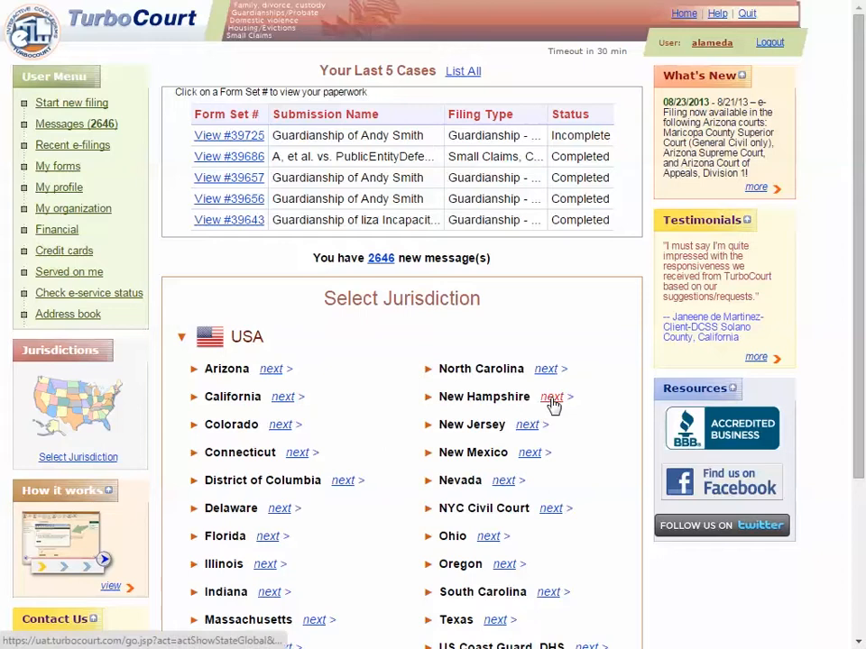
pyautogui.click(552, 397)
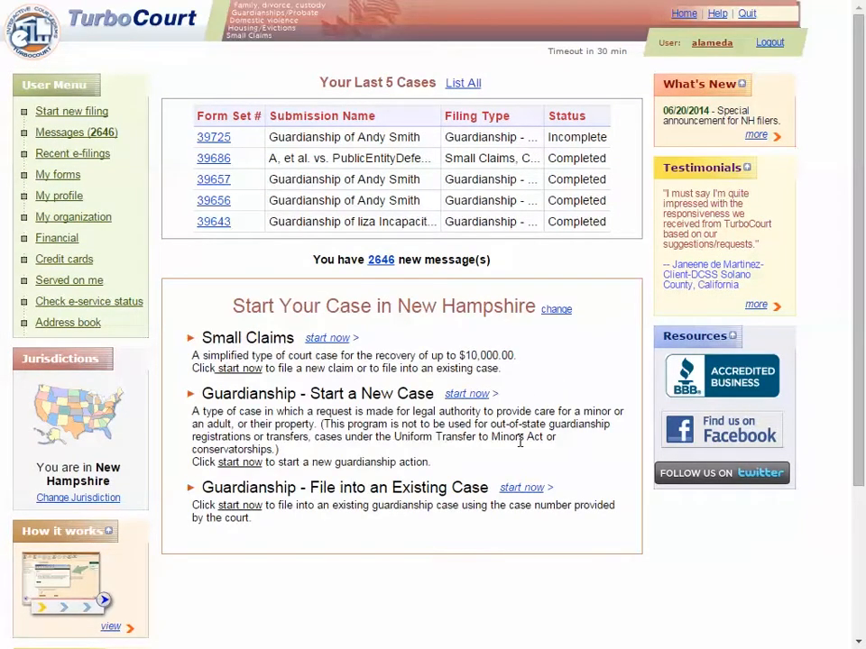
pyautogui.click(523, 492)
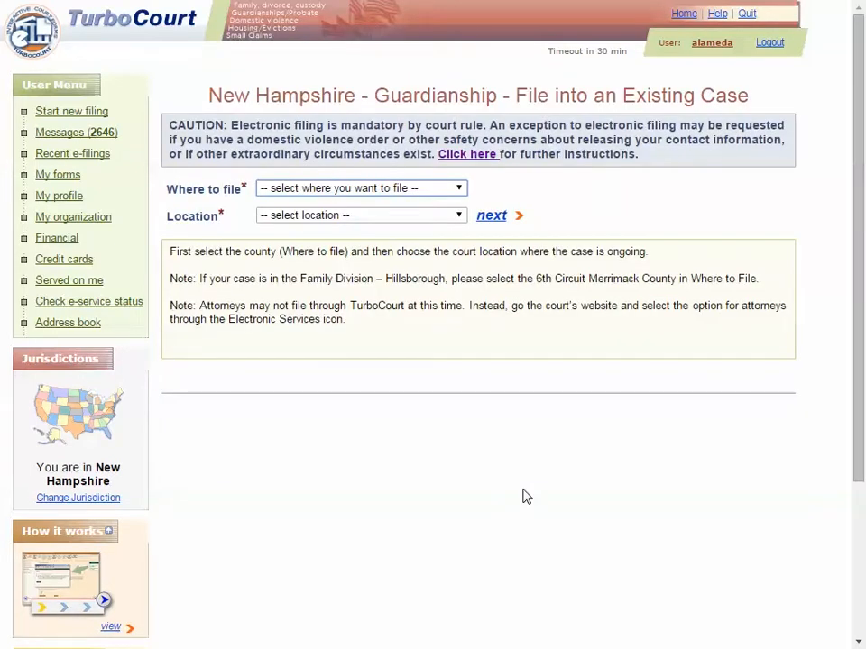
# - Set the filing venue to 4th Circuit - Belknap County with the location Probate Division - Laconia
pyautogui.click(461, 190)
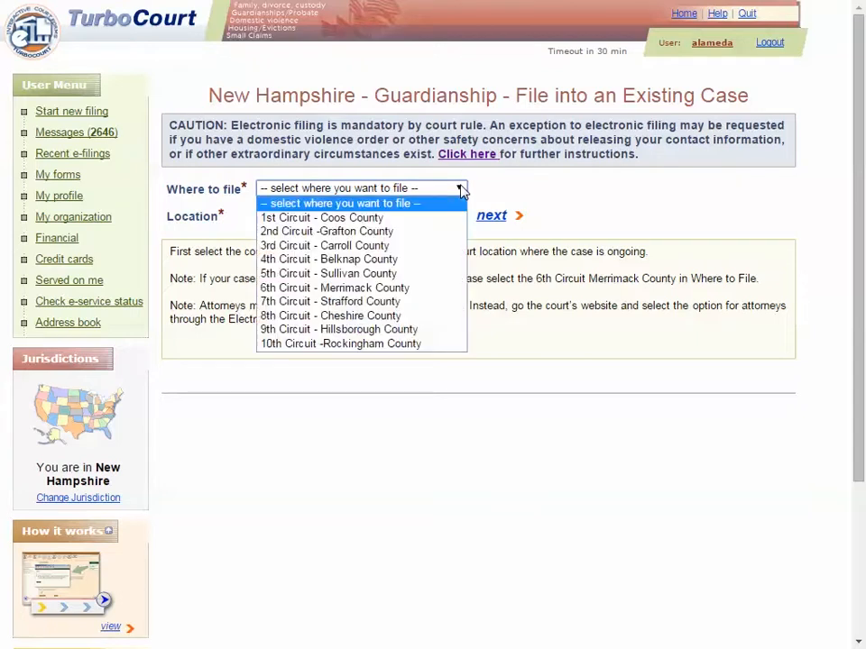
pyautogui.click(393, 259)
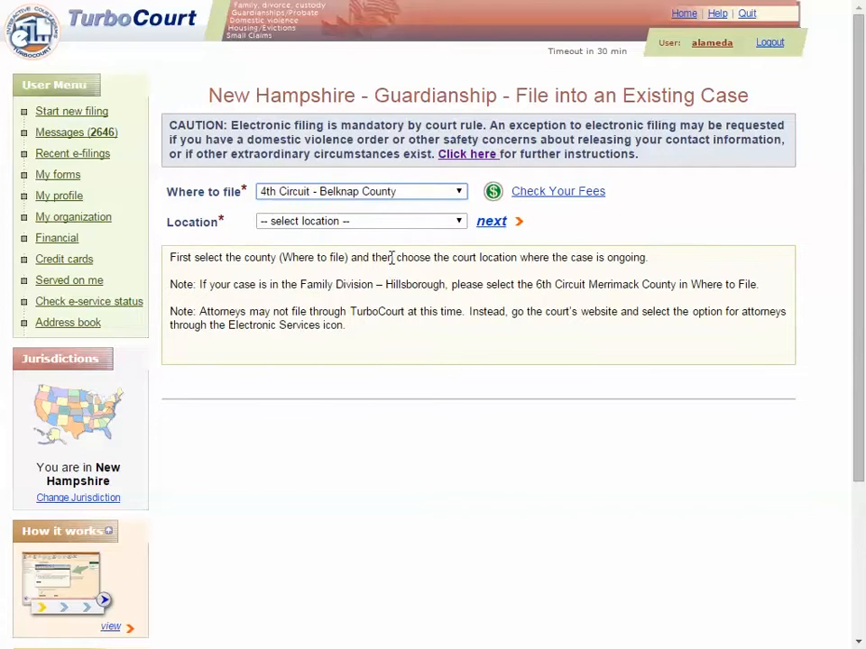
pyautogui.click(458, 224)
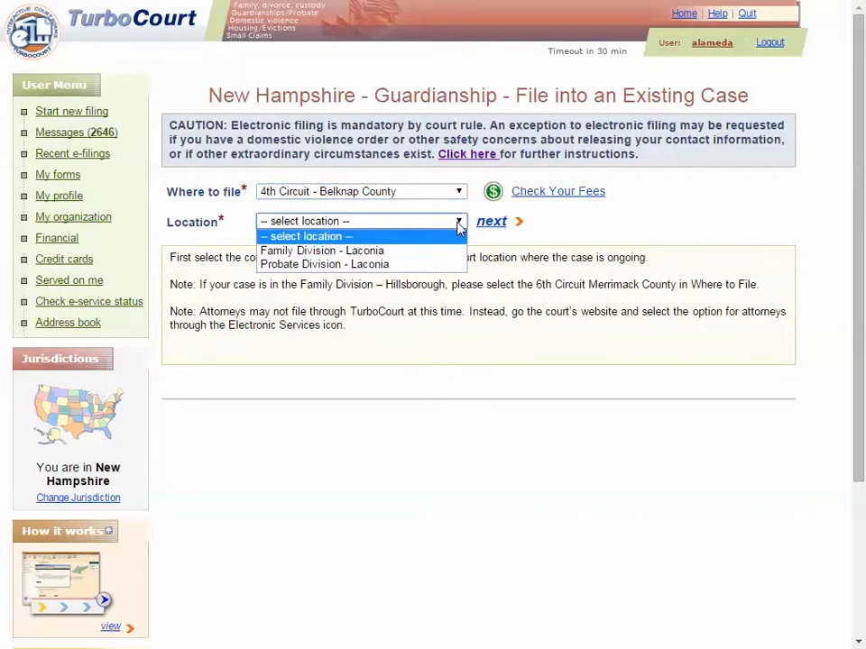
pyautogui.click(367, 265)
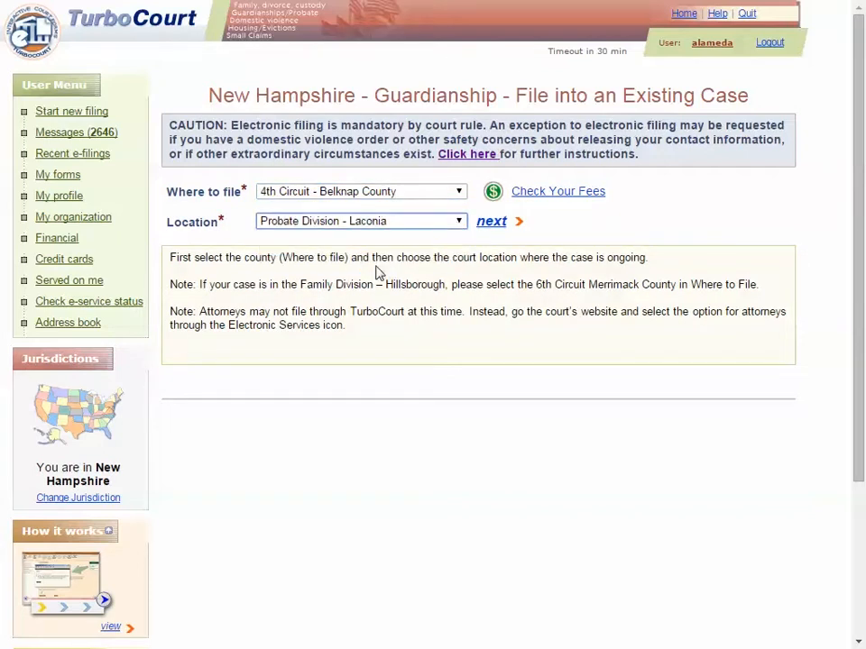
# - Look up the existing guardianship case by its court case number and open it for e-filing
pyautogui.click(493, 229)
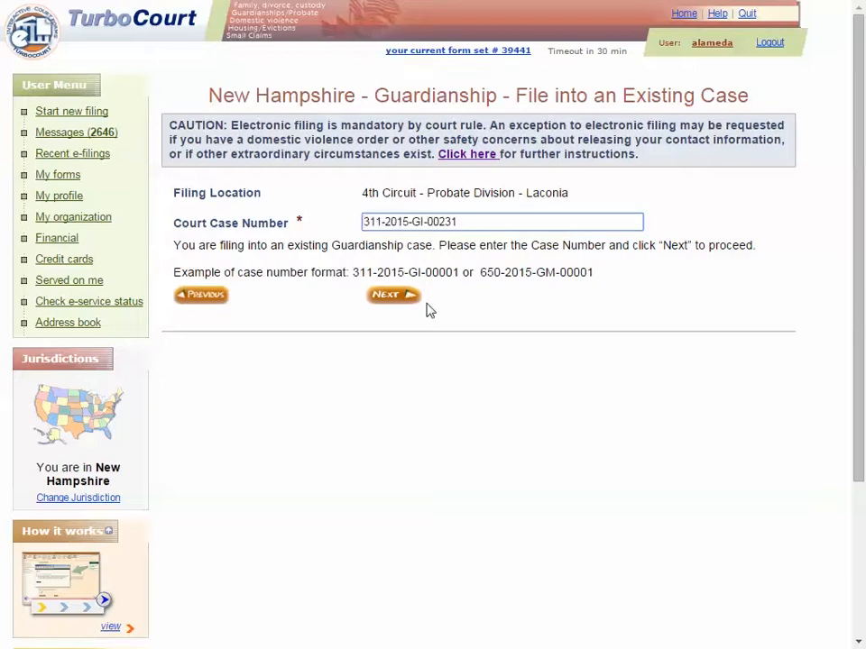
pyautogui.click(402, 300)
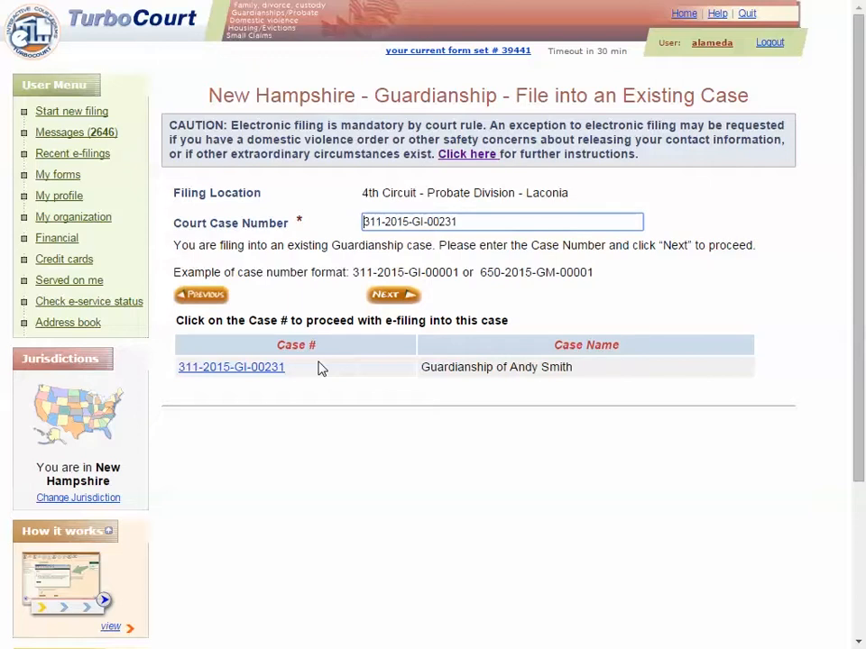
pyautogui.click(259, 372)
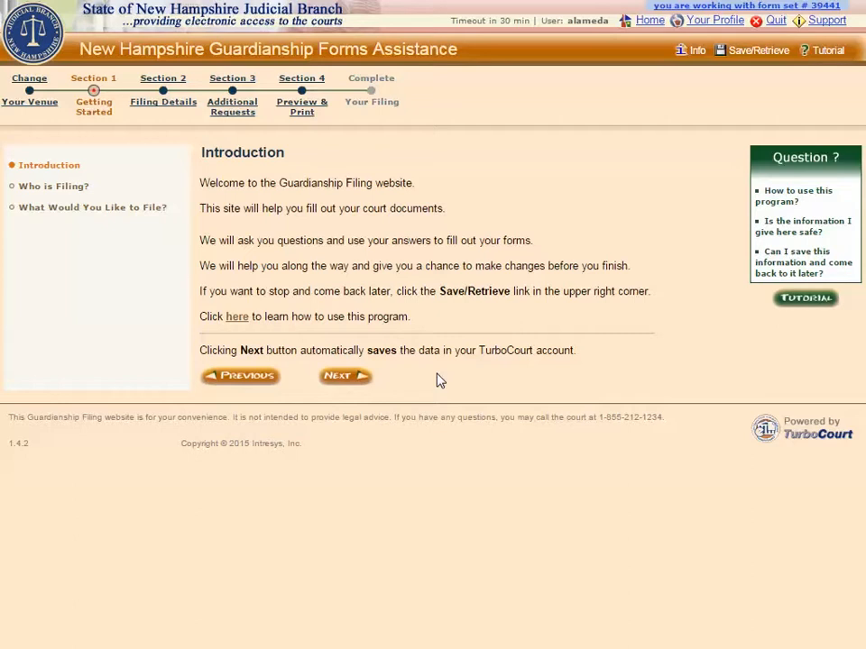
# - Read the help answers on how to use this program and whether the information given is safe
pyautogui.click(238, 317)
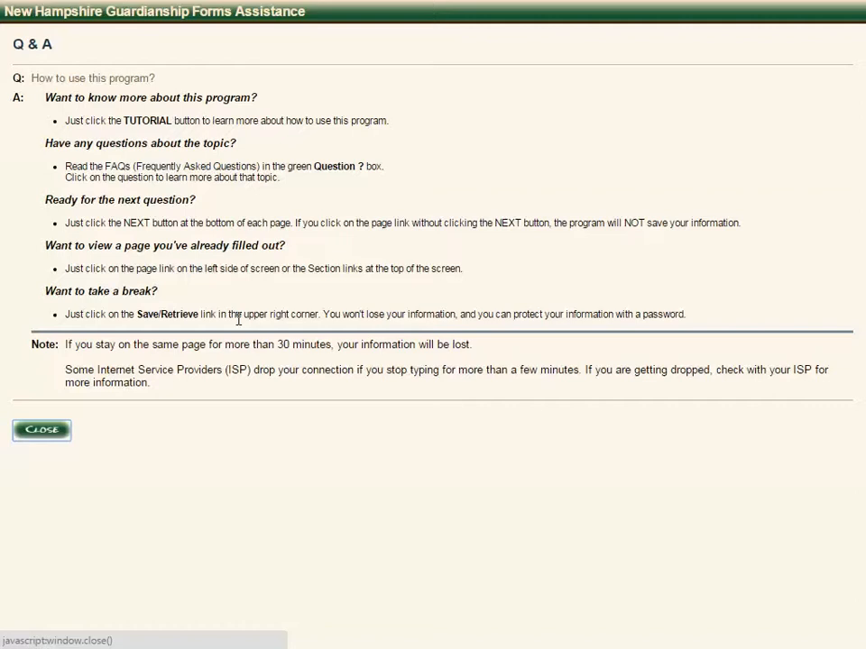
pyautogui.click(42, 430)
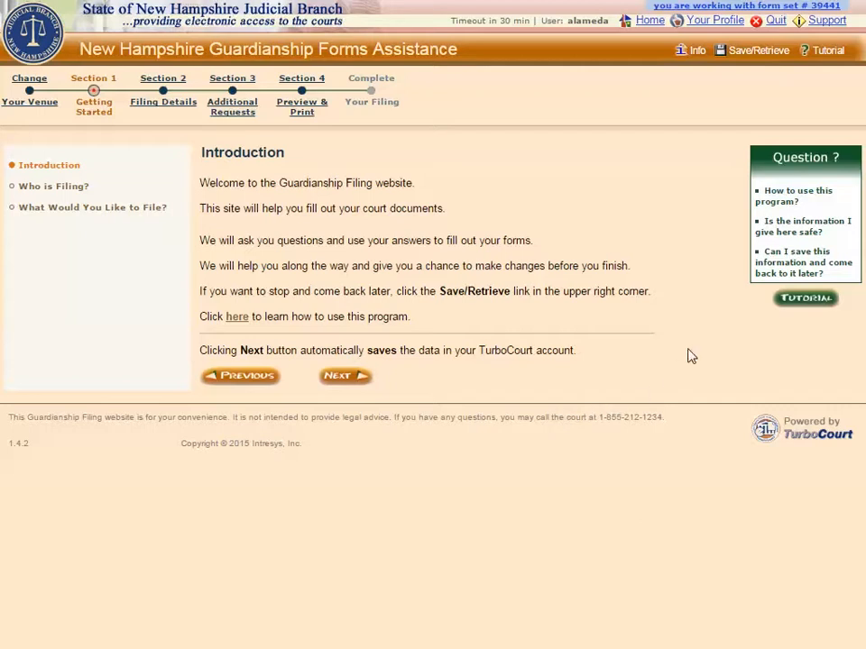
pyautogui.click(774, 237)
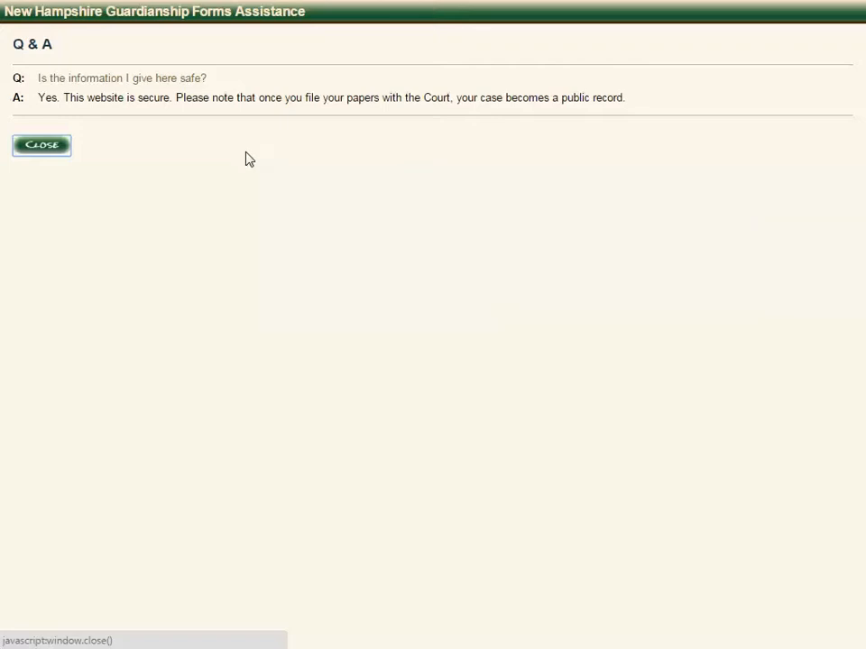
pyautogui.click(46, 150)
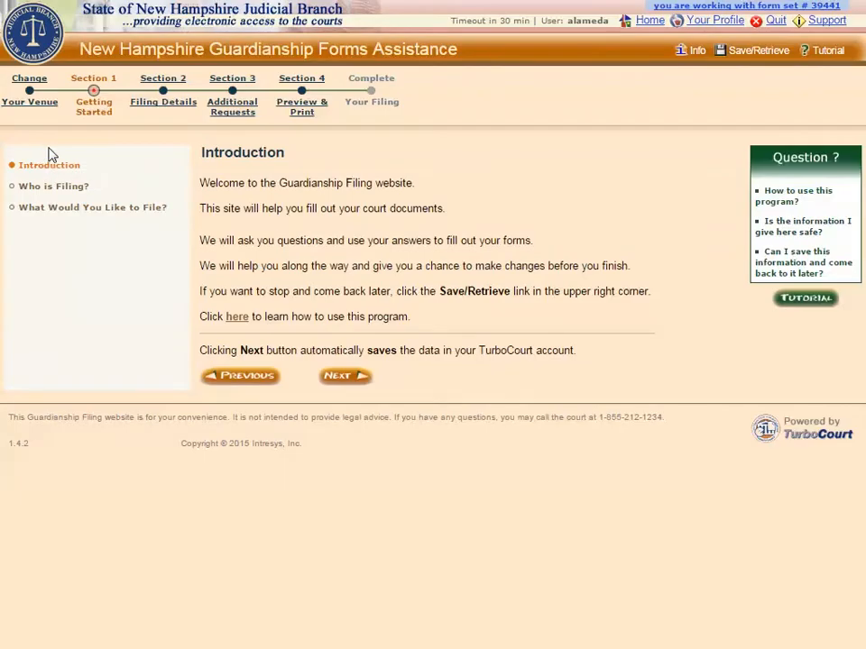
# - Identify the filer as the listed Guardian/Conservator on the Who is Filing page and continue
pyautogui.click(344, 379)
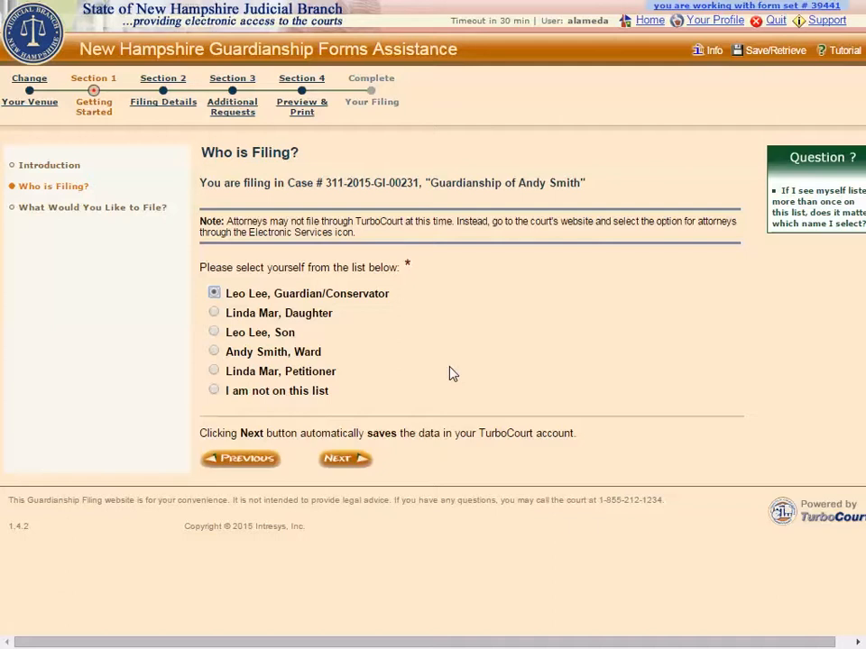
pyautogui.doubleClick(405, 265)
pyautogui.click(414, 306)
pyautogui.click(215, 390)
pyautogui.click(214, 293)
pyautogui.click(347, 460)
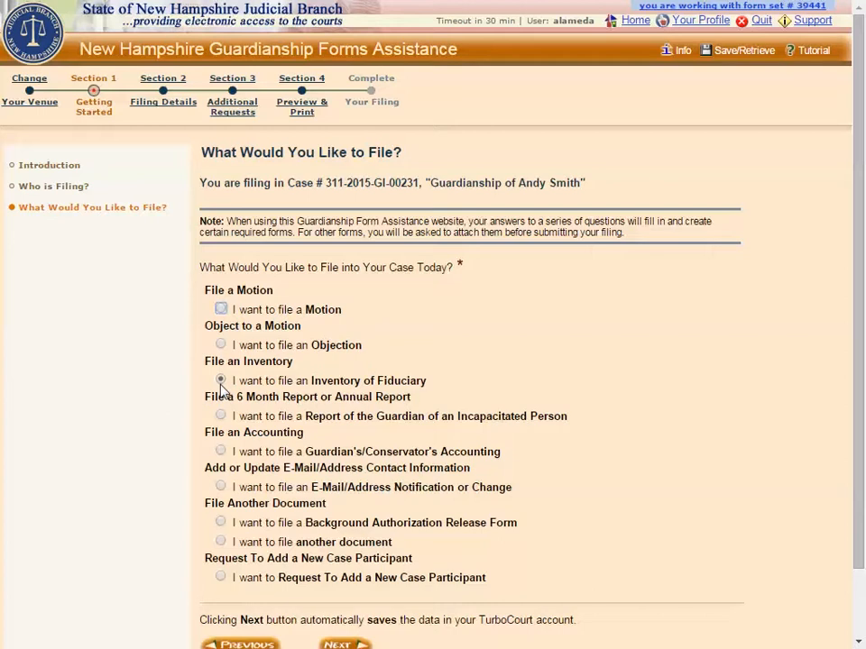
# - Proceed with filing an Inventory of Fiduciary and submit the contact information with the mailing address update unchecked
pyautogui.click(340, 644)
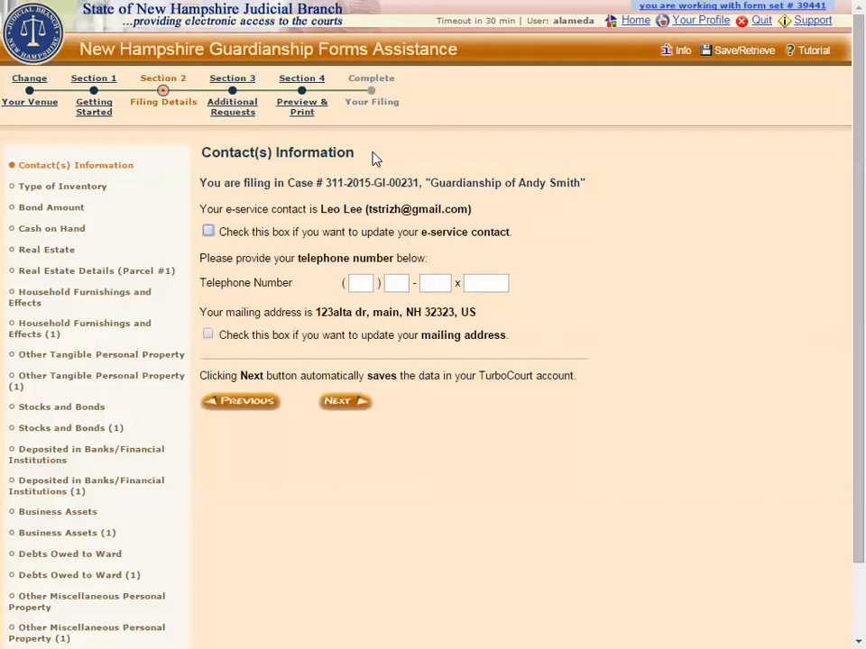
pyautogui.click(210, 334)
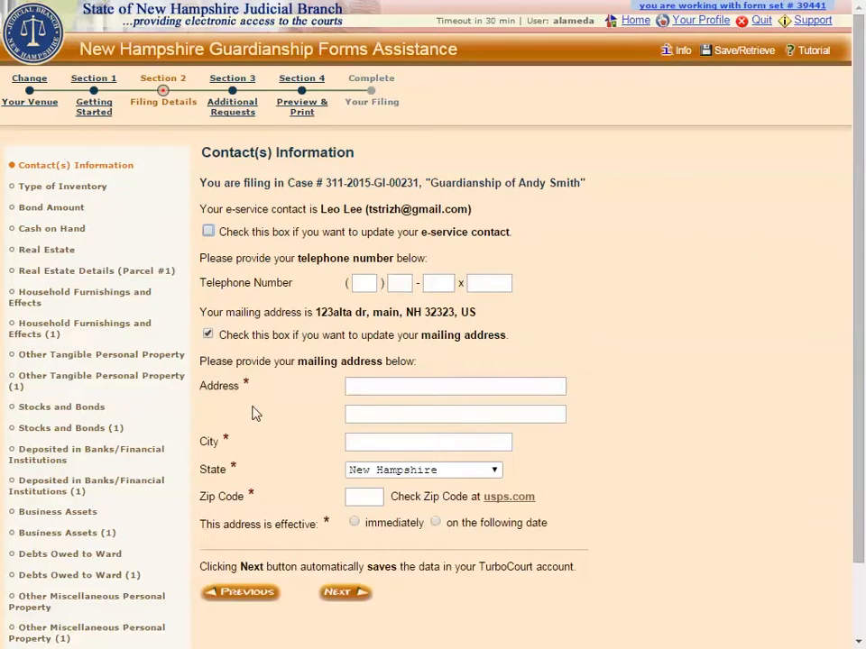
pyautogui.click(208, 334)
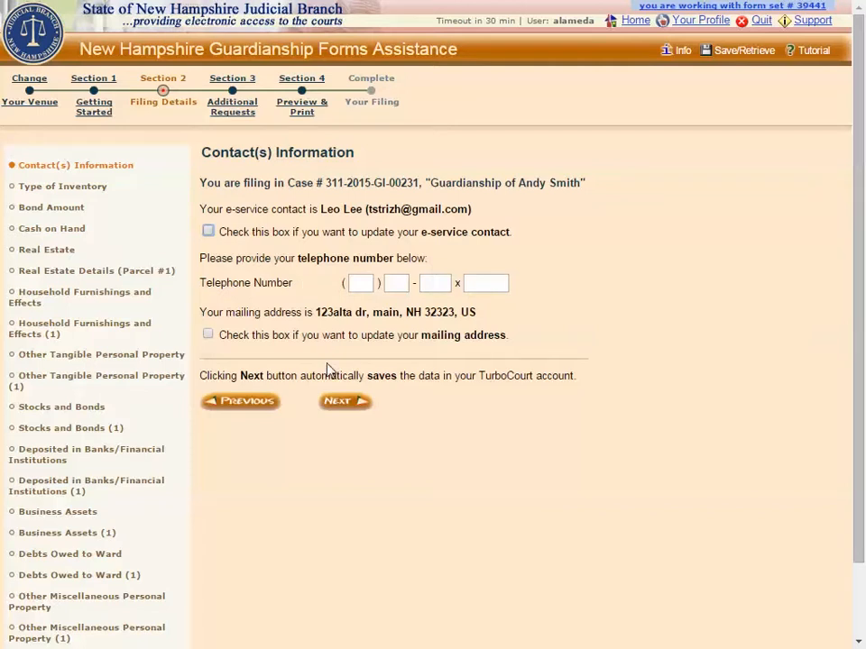
pyautogui.click(344, 404)
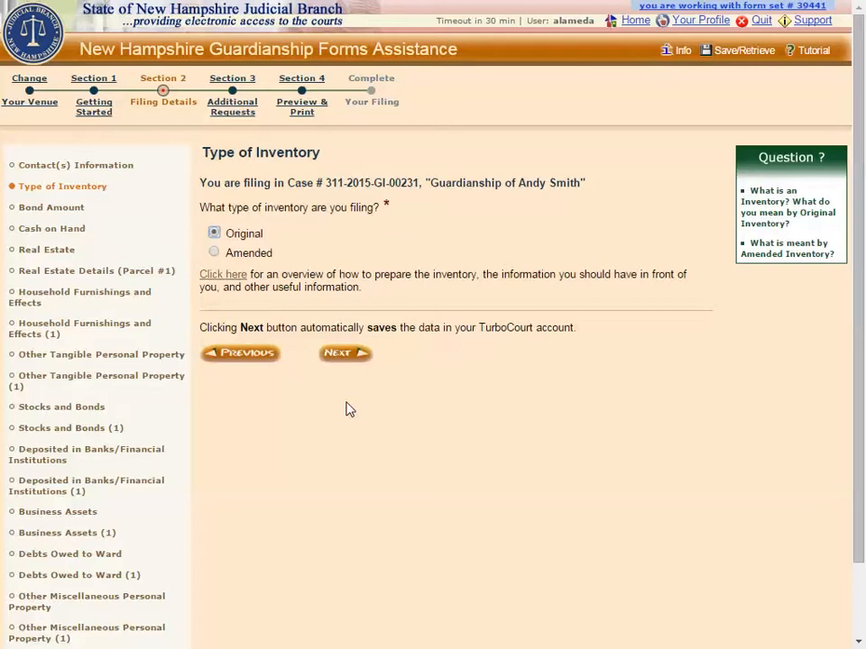
# - Check the Amended inventory option, then choose Original as the inventory type and continue
pyautogui.click(214, 253)
pyautogui.click(222, 314)
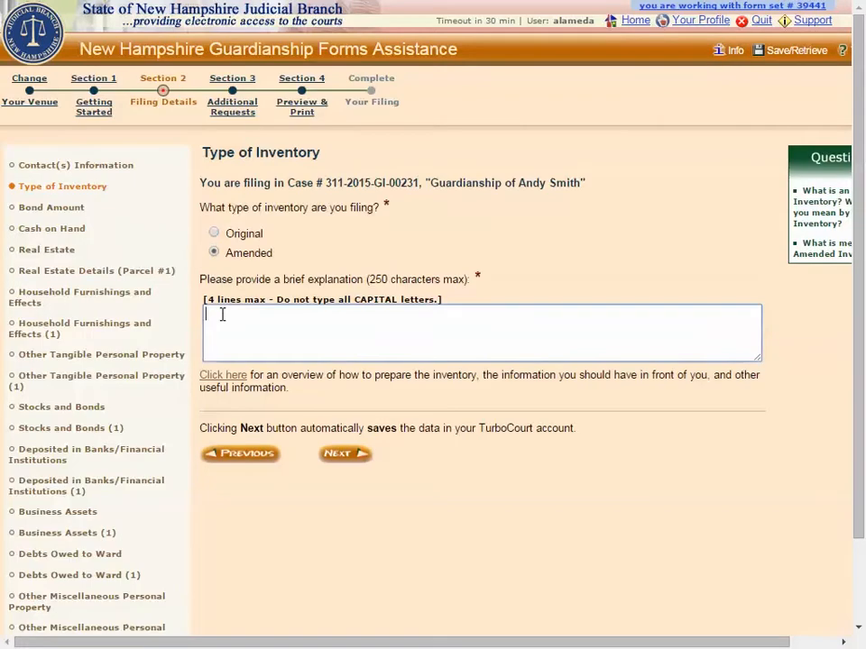
pyautogui.click(215, 235)
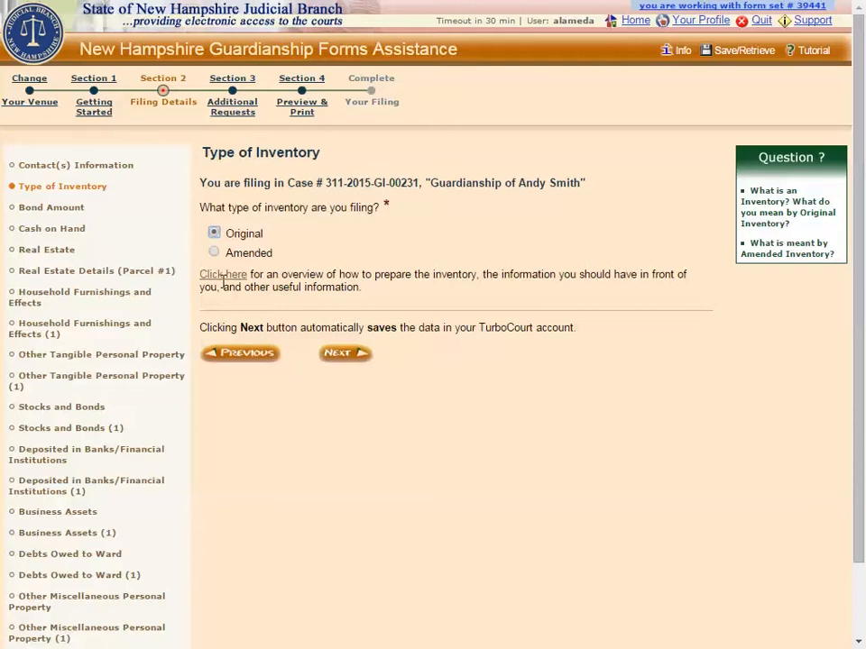
pyautogui.click(349, 354)
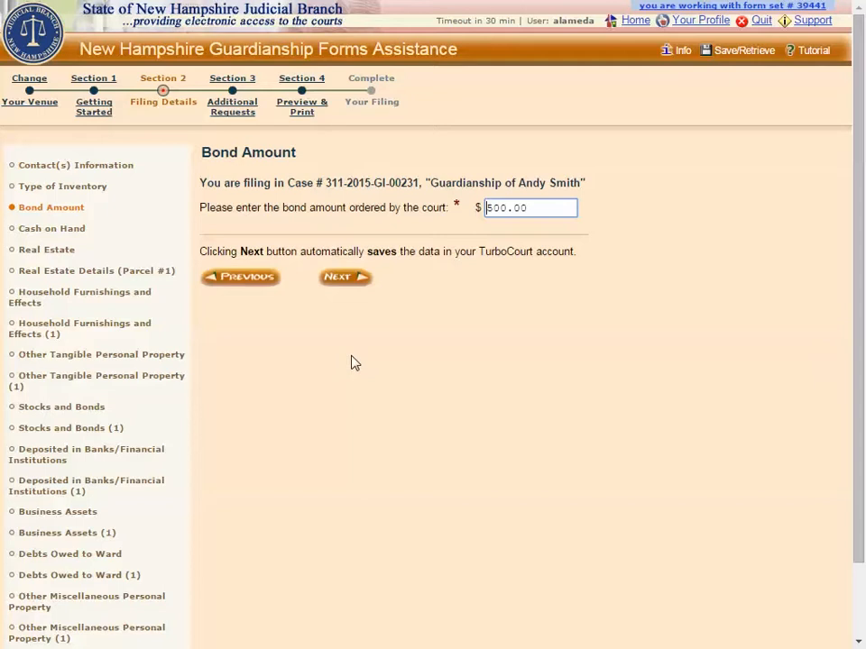
# - Submit the court-ordered bond amount of $500.00 and the ward's cash on hand of $1,000.00
pyautogui.click(341, 279)
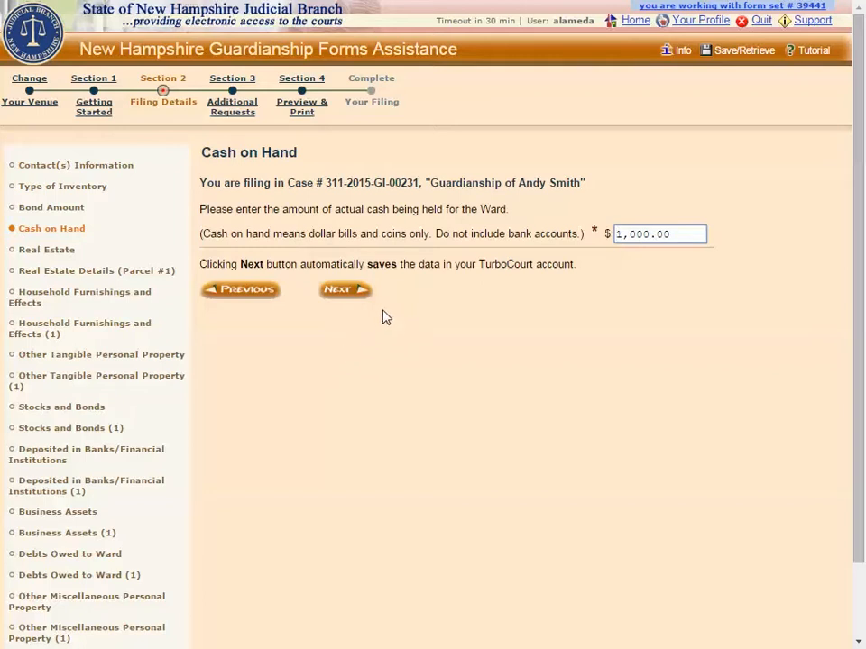
pyautogui.click(349, 296)
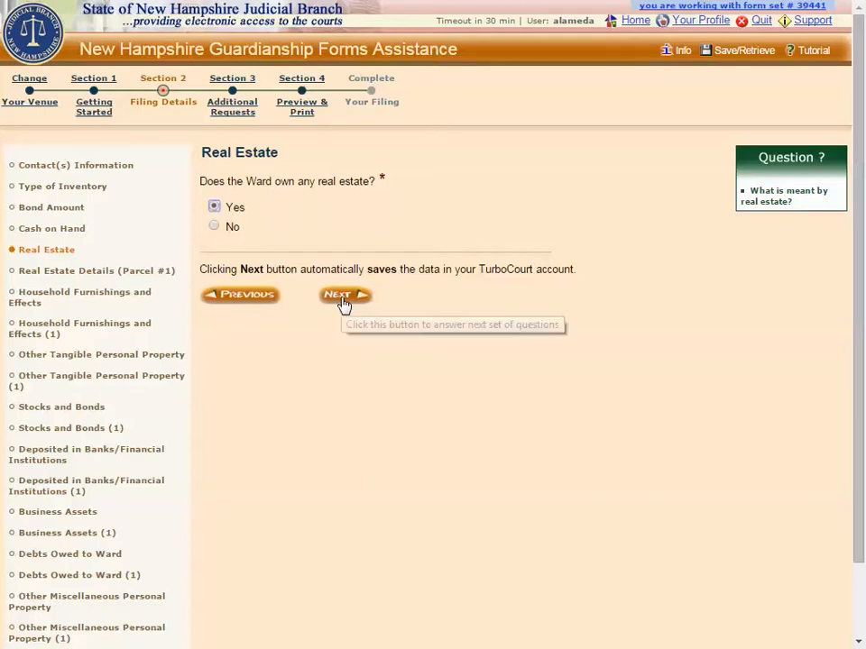
# - Answer Yes to real estate ownership and submit the Parcel #1 details with a ward's portion of $100,000.00
pyautogui.click(343, 302)
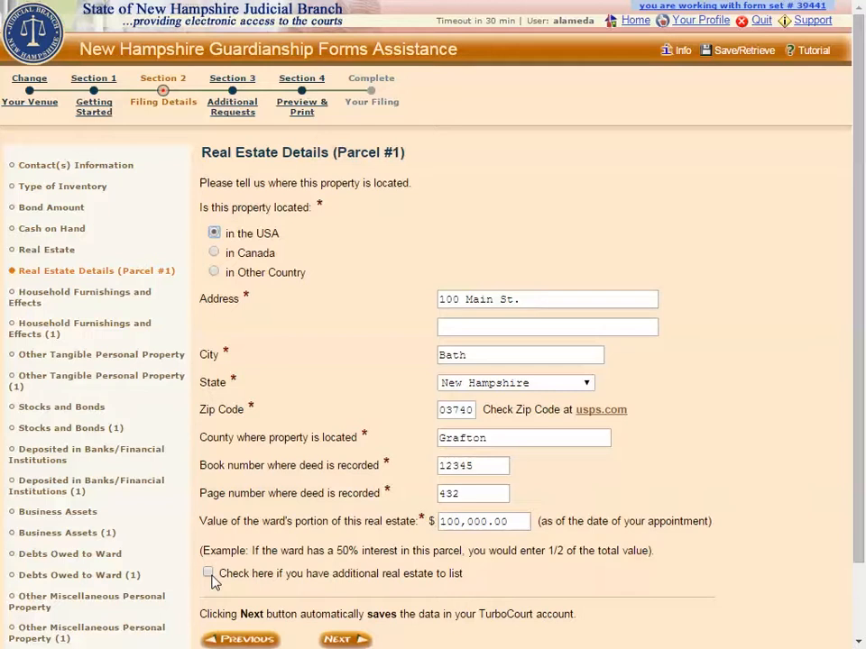
pyautogui.click(336, 639)
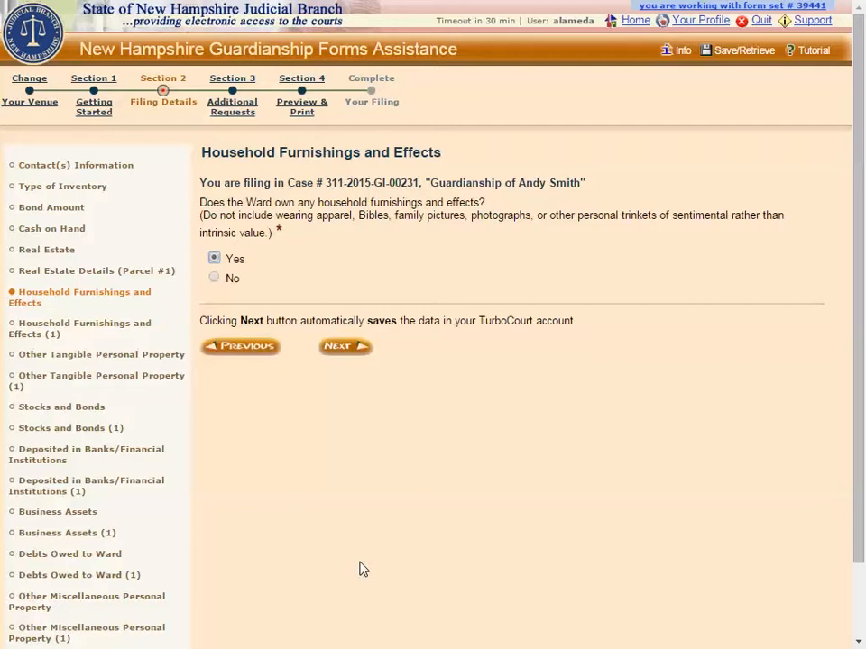
# - Answer Yes to household furnishings and submit a couch valued at $100.00 as the only item
pyautogui.click(340, 352)
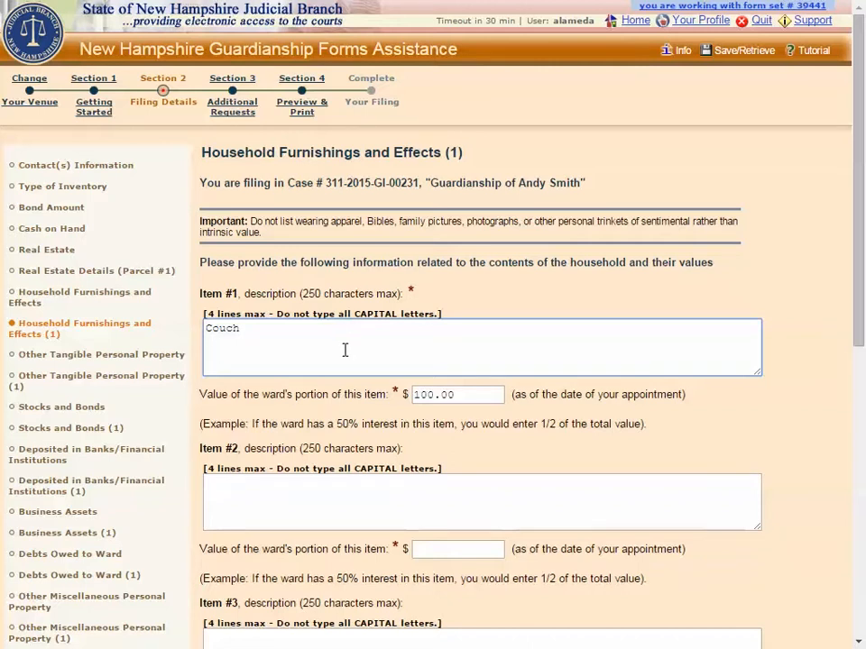
pyautogui.scroll(-5, 345, 352)
pyautogui.scroll(-2, 344, 356)
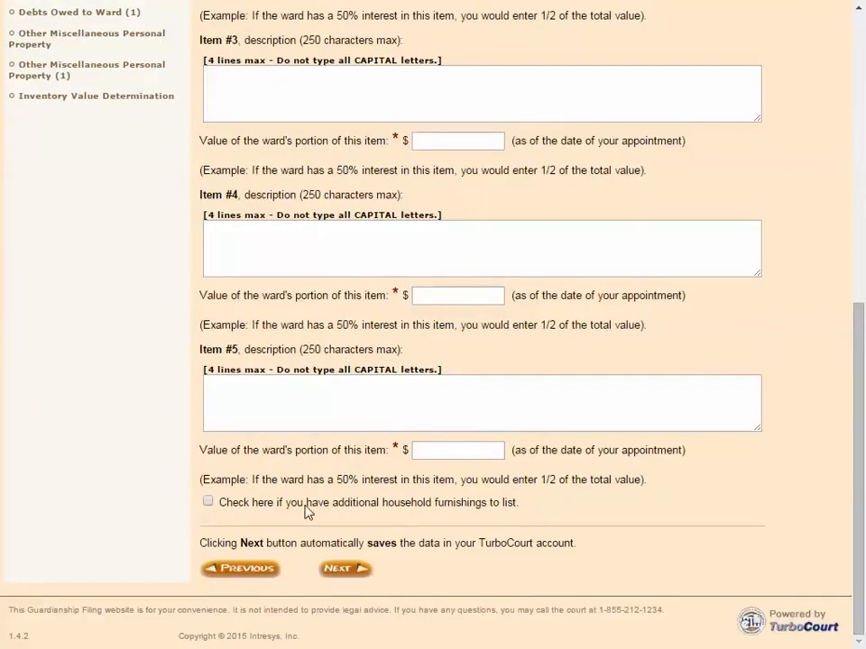
pyautogui.click(339, 572)
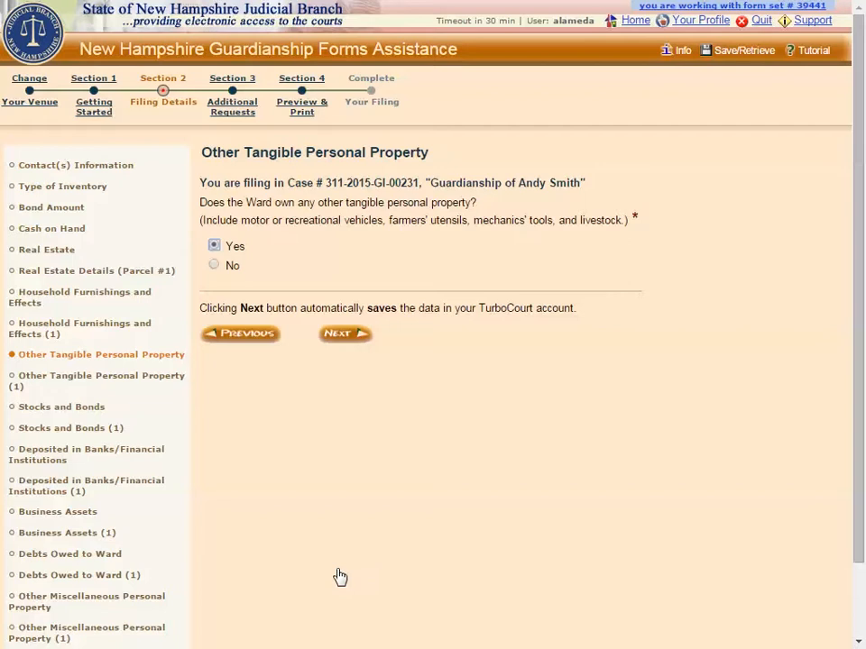
# - Answer Yes to other tangible property and submit the non-vehicle item "Brown milking cow" valued at $500.00
pyautogui.click(335, 342)
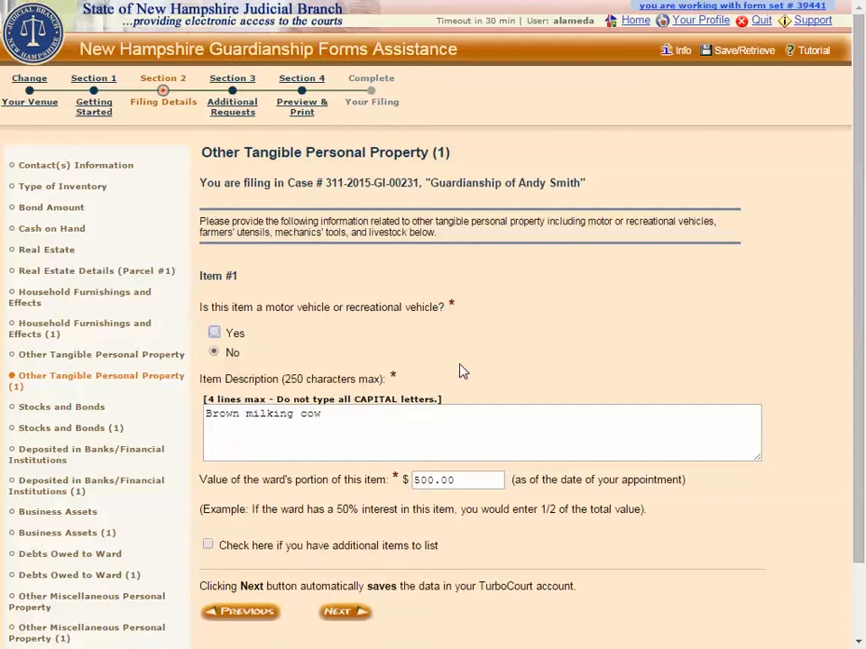
pyautogui.click(216, 333)
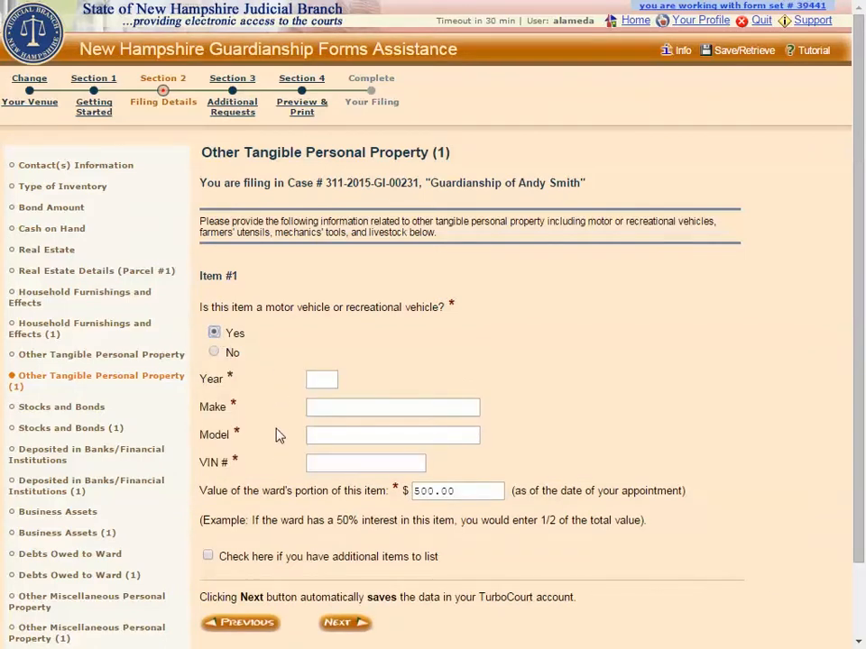
pyautogui.click(215, 353)
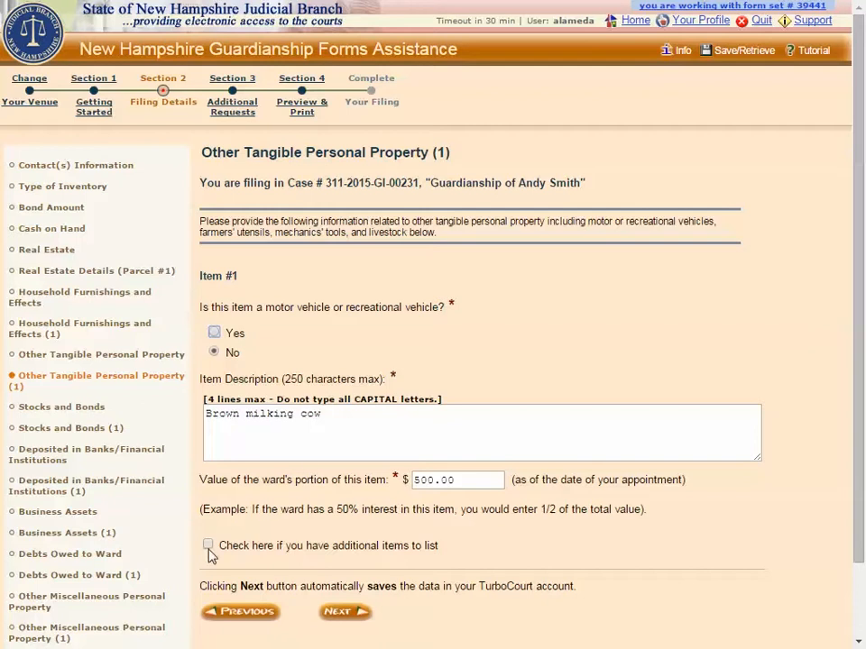
pyautogui.click(337, 613)
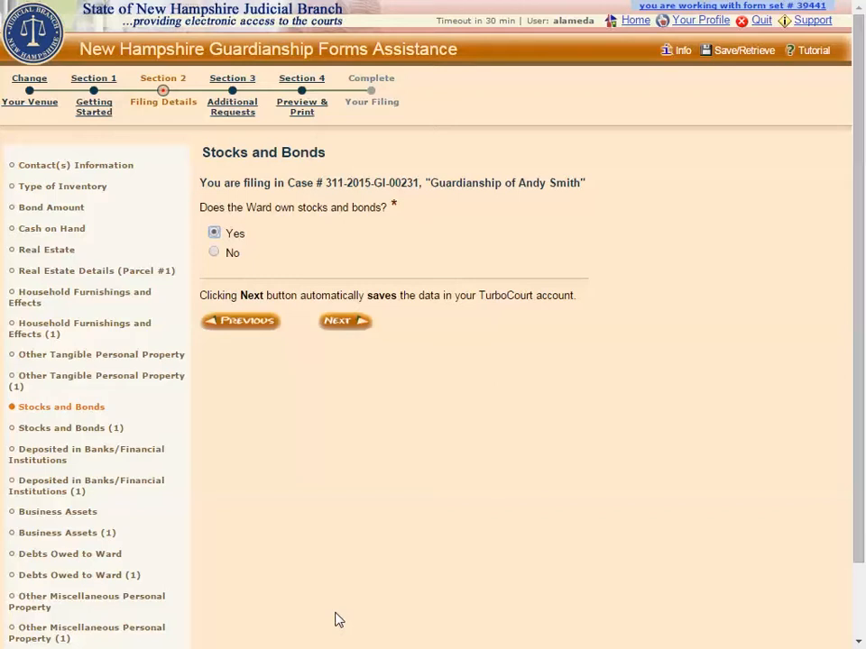
# - Answer Yes to stocks and bonds, submit 100 shares of Blue Chip Stock at $20.00 per share, and answer Yes to bank deposits
pyautogui.click(336, 322)
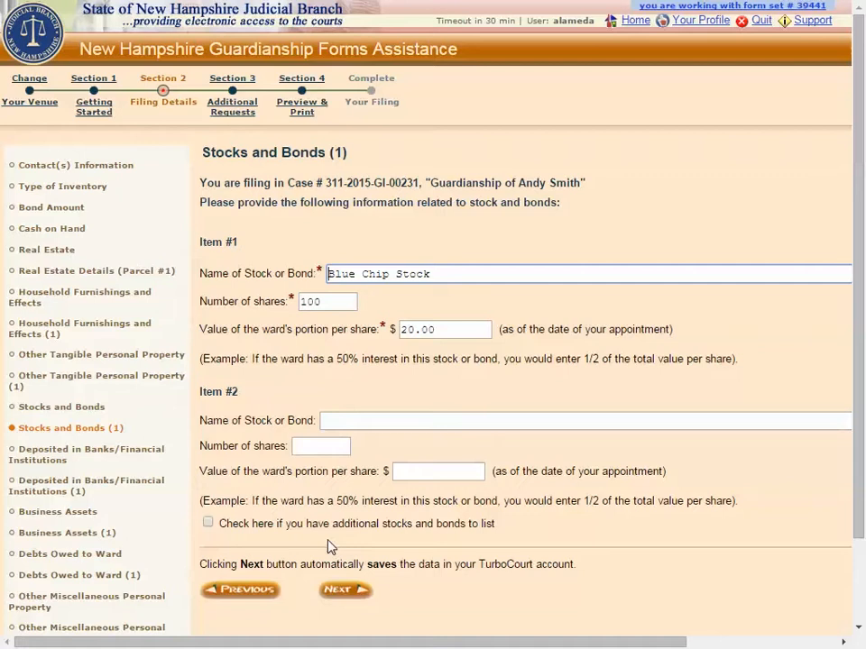
pyautogui.click(337, 593)
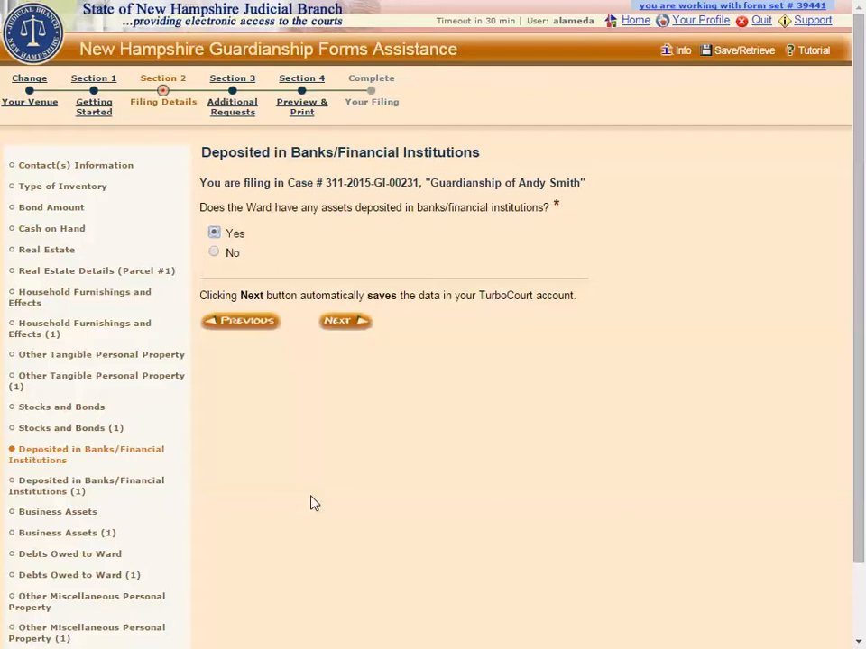
pyautogui.click(335, 322)
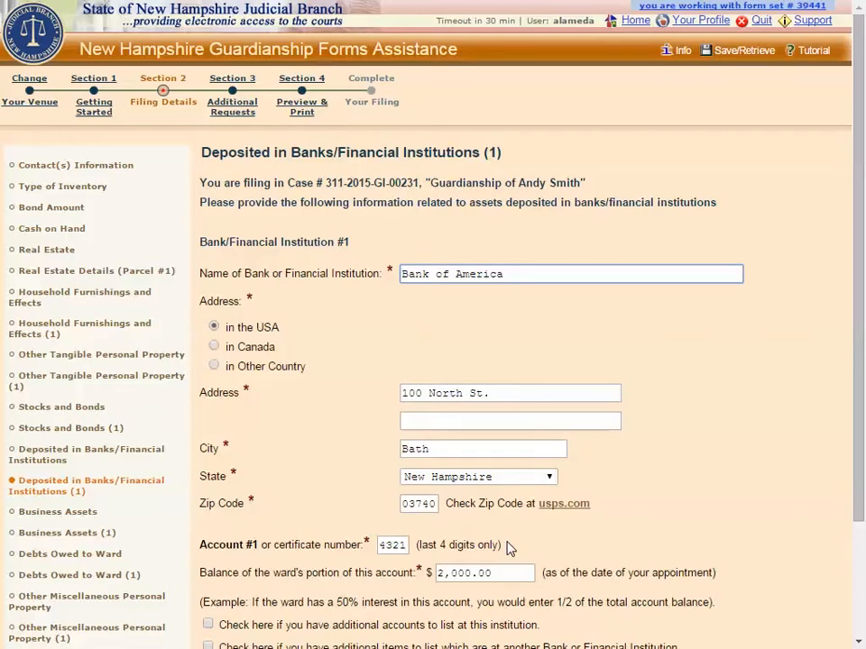
pyautogui.scroll(-3, 510, 547)
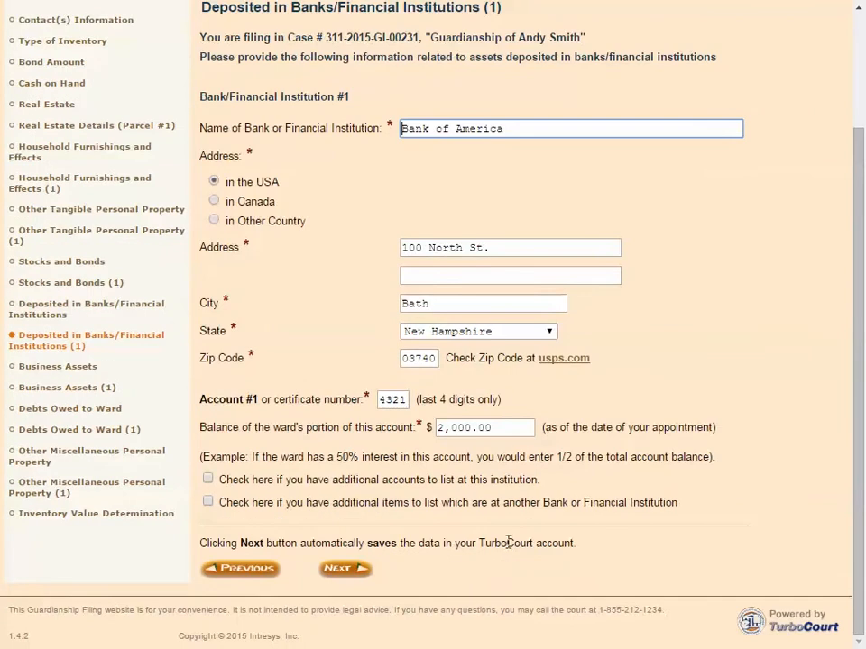
pyautogui.click(209, 481)
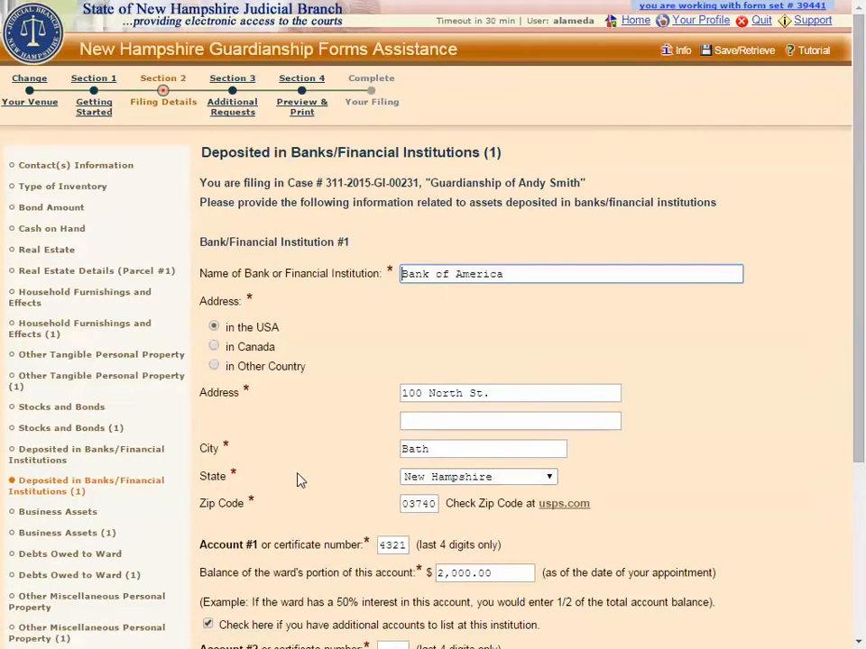
pyautogui.scroll(-5, 301, 480)
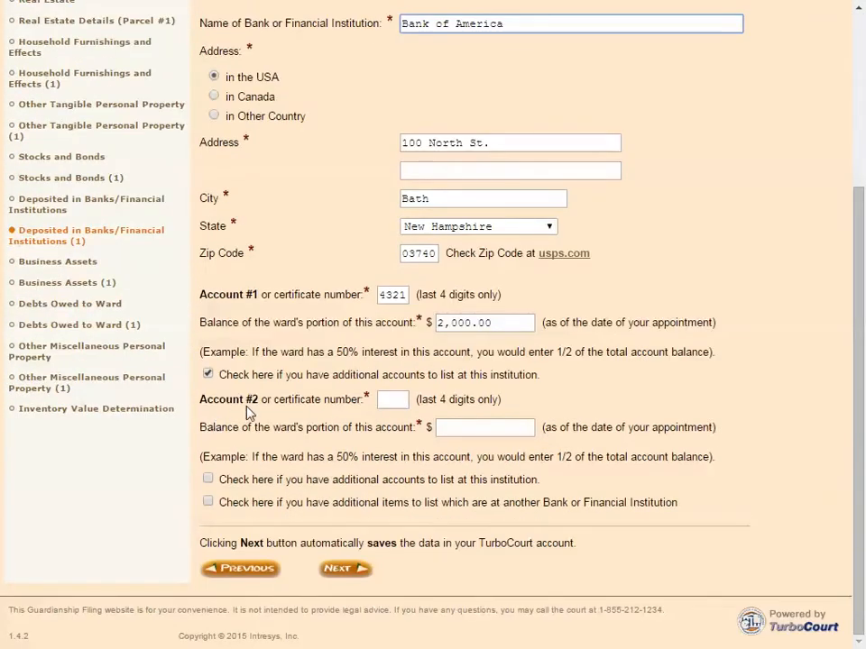
pyautogui.click(209, 375)
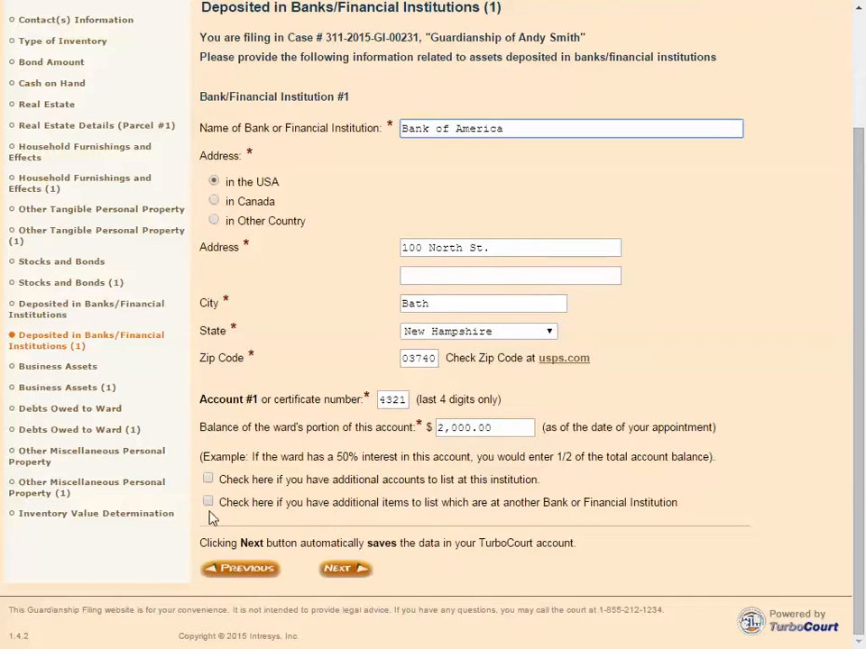
# - Submit the Bank of America account with a $2,000.00 balance and a 2010 Toyota Camry worth $15,000.00 as the only business asset
pyautogui.click(341, 571)
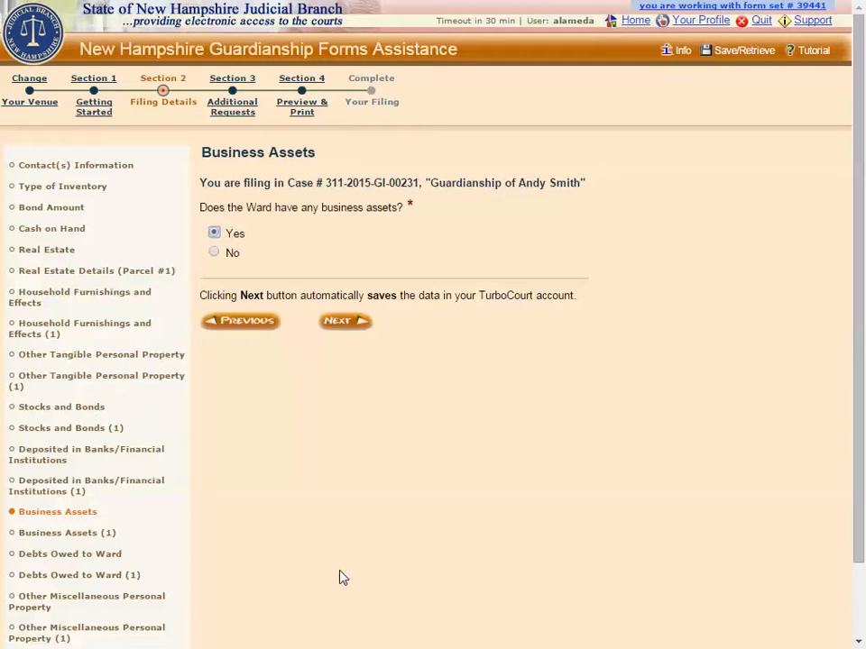
pyautogui.click(343, 330)
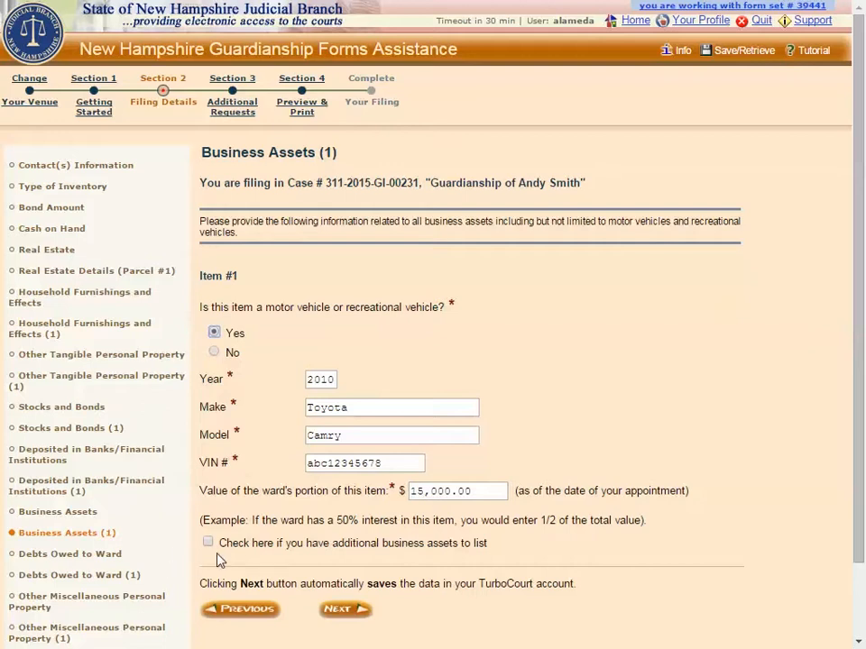
pyautogui.click(334, 611)
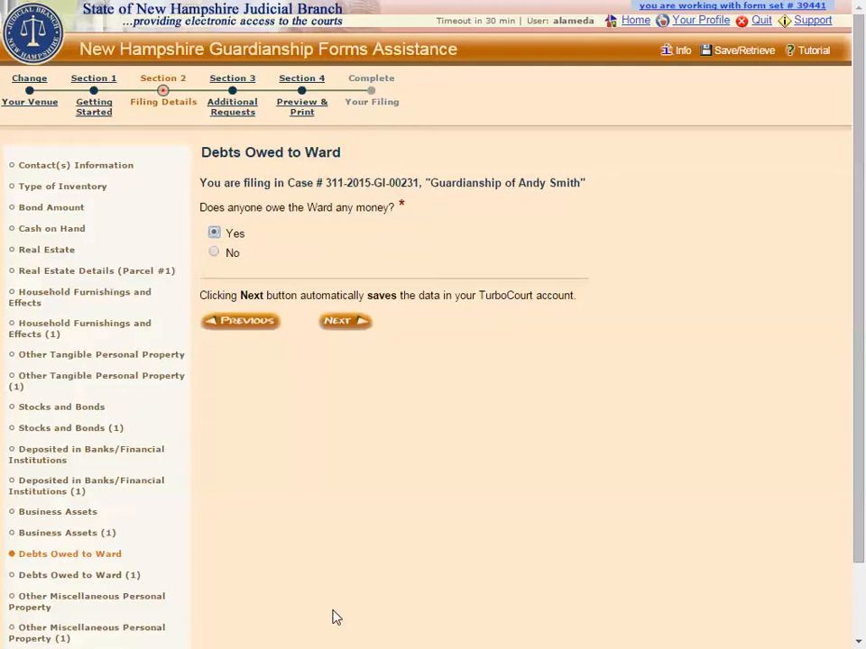
# - Answer Yes to debts owed to the ward and submit the $50.00 note dated 05/05/2015 with terms "$10 per month until paid"
pyautogui.click(342, 324)
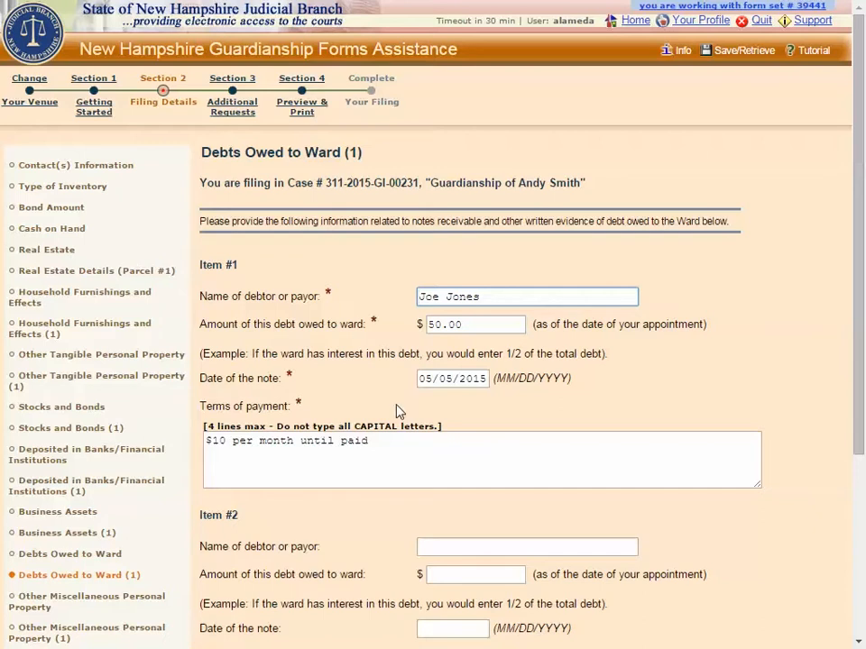
pyautogui.scroll(-2, 394, 504)
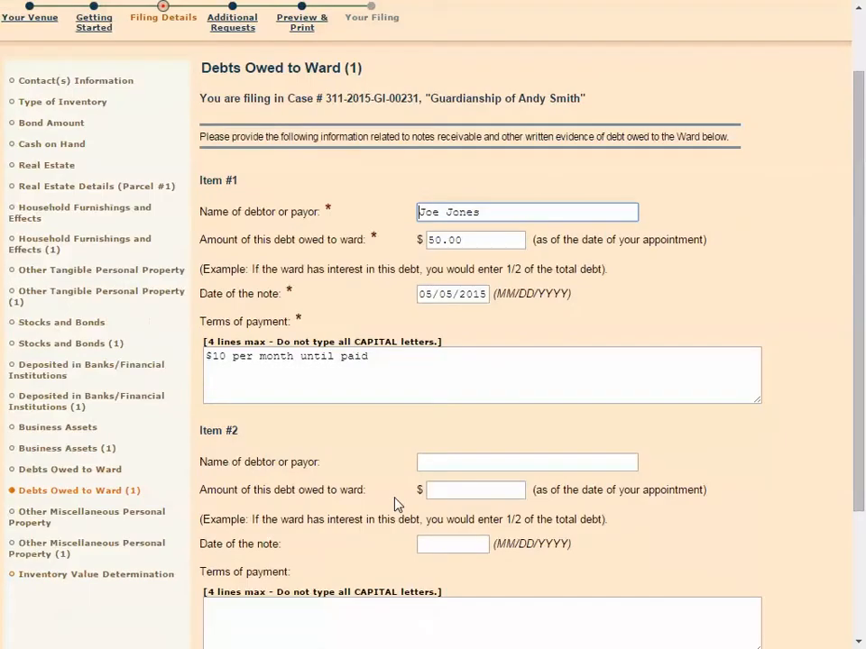
pyautogui.scroll(-1, 394, 504)
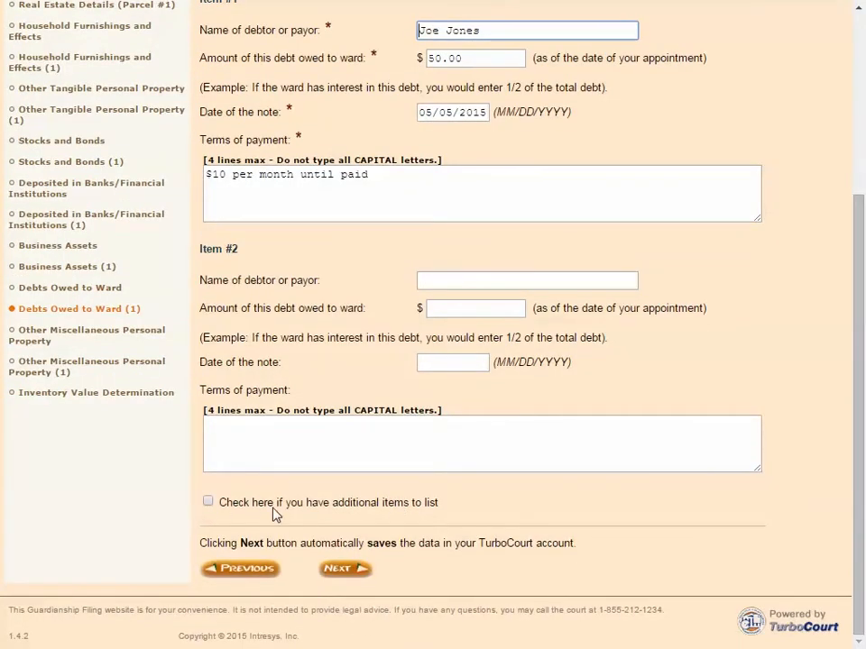
pyautogui.click(339, 570)
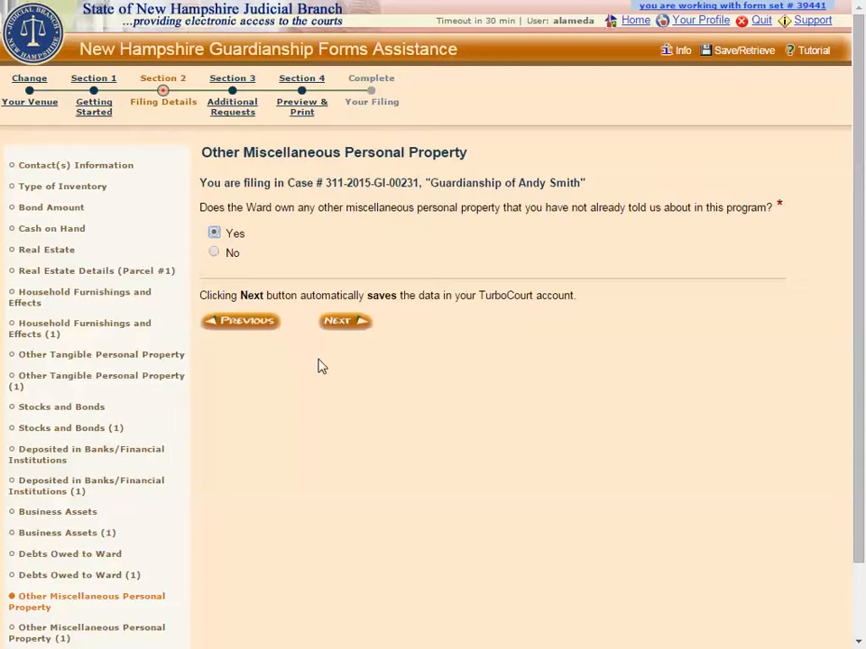
# - Answer Yes to other miscellaneous personal property and submit "Coin collection" valued at $5,000.00 as the only item
pyautogui.click(343, 322)
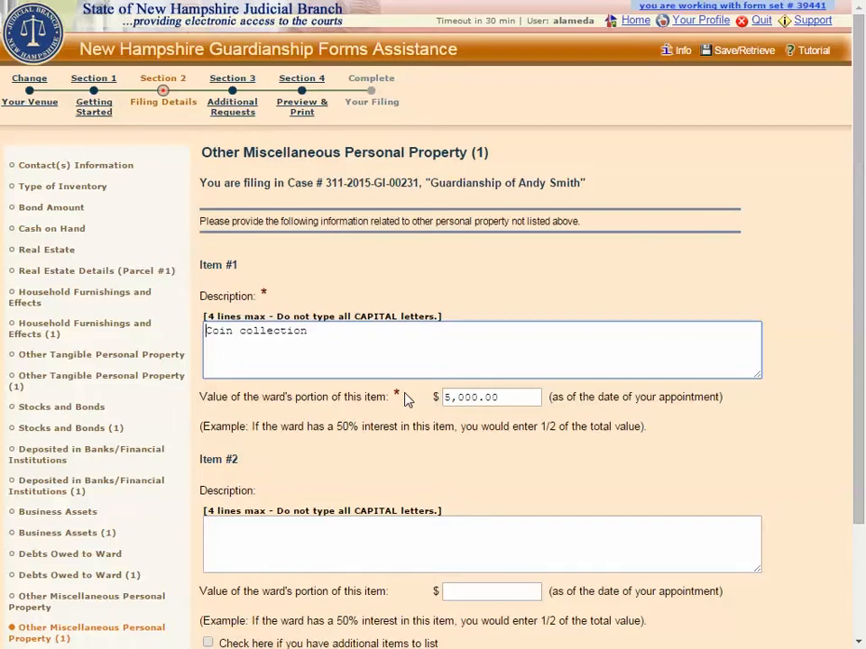
pyautogui.scroll(-3, 408, 399)
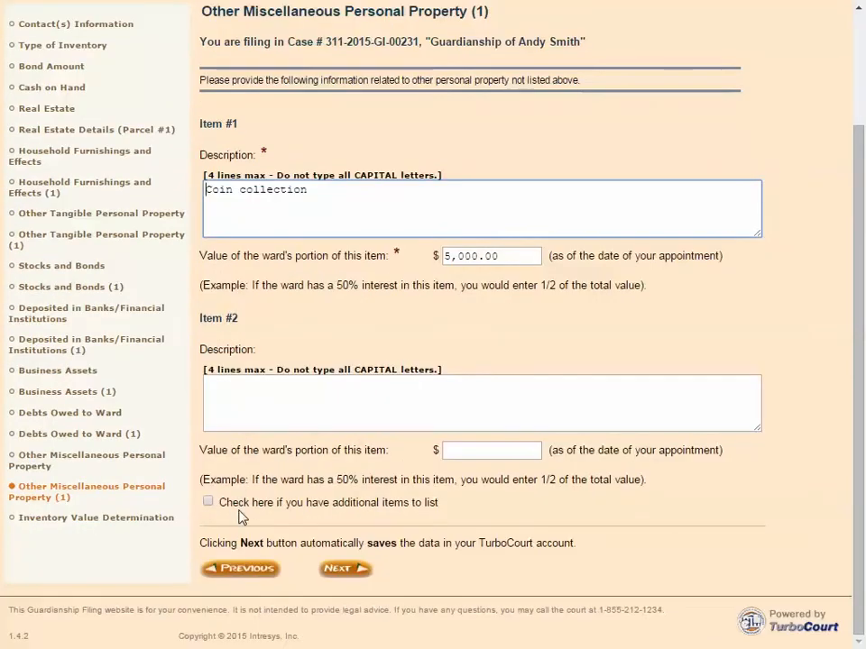
pyautogui.click(342, 574)
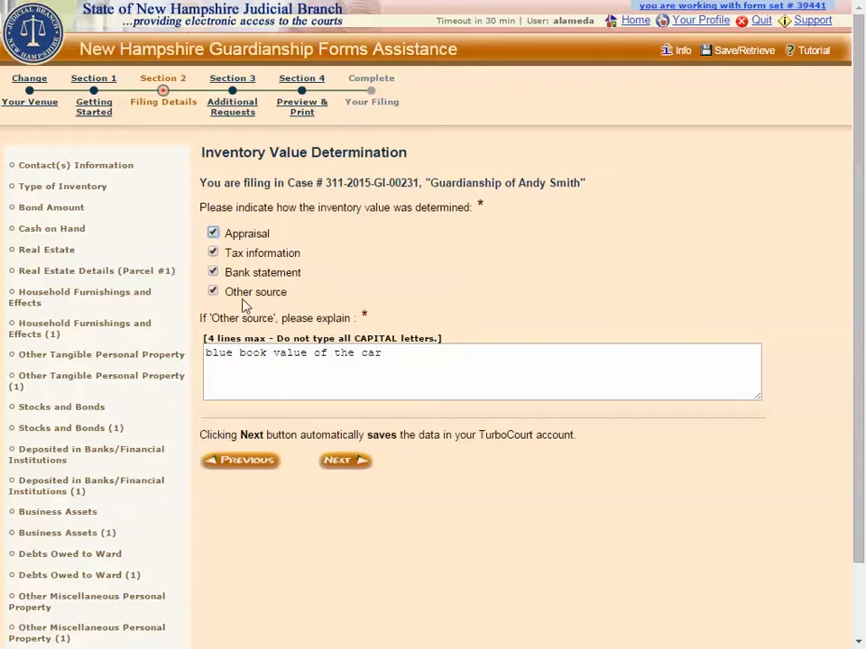
# - Submit Appraisal, Tax information, Bank statement and Other source, explained as "blue book value of the car", as the basis for the inventory value
pyautogui.click(214, 292)
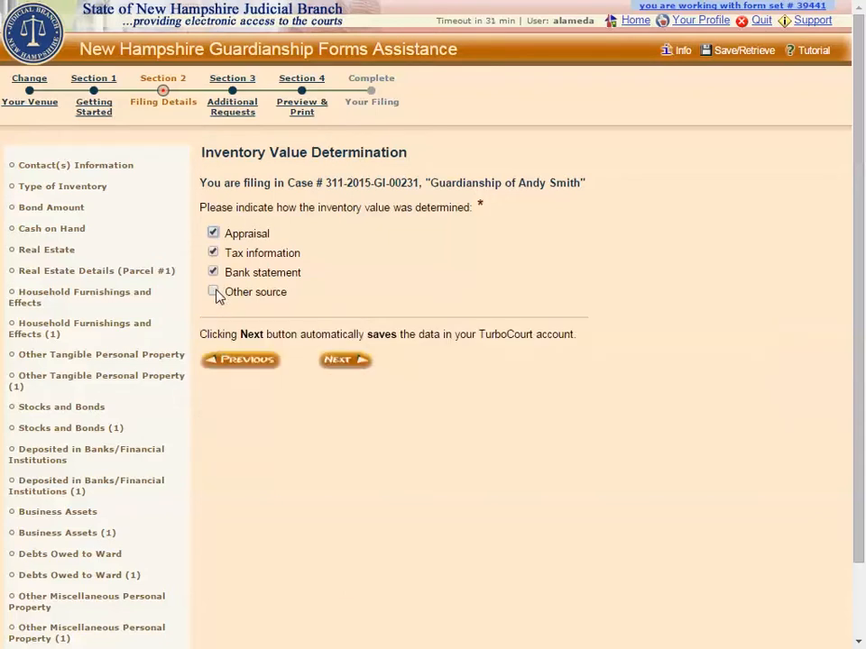
pyautogui.click(215, 293)
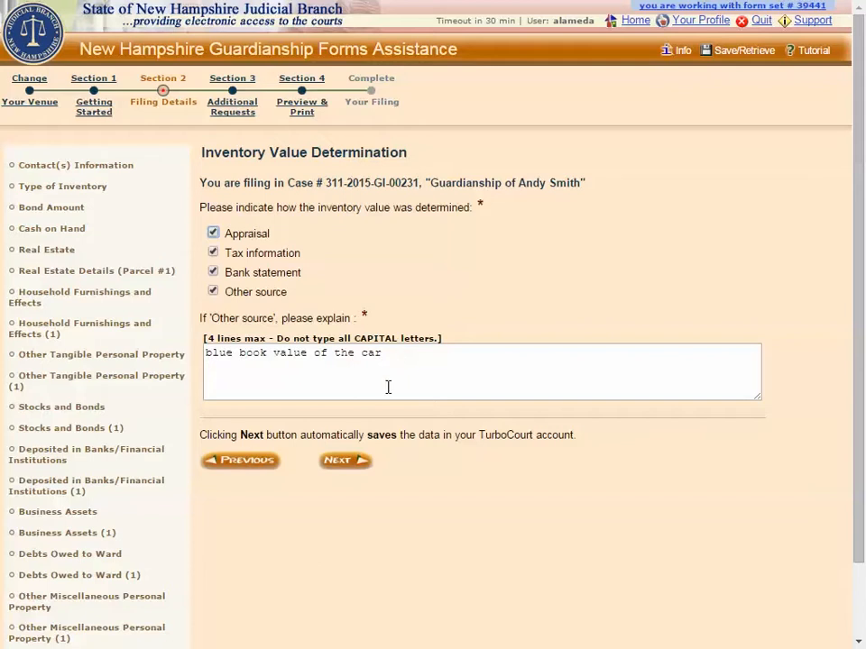
pyautogui.click(348, 463)
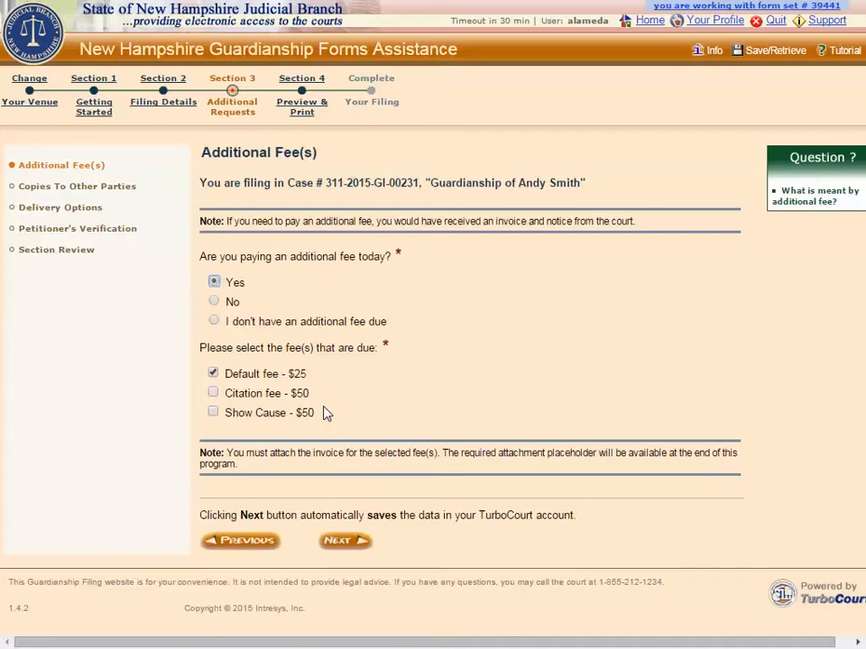
# - Submit the $25 Default fee and the filing copies, with e-service to the daughter and son and U.S. Mail to the ward
pyautogui.click(341, 543)
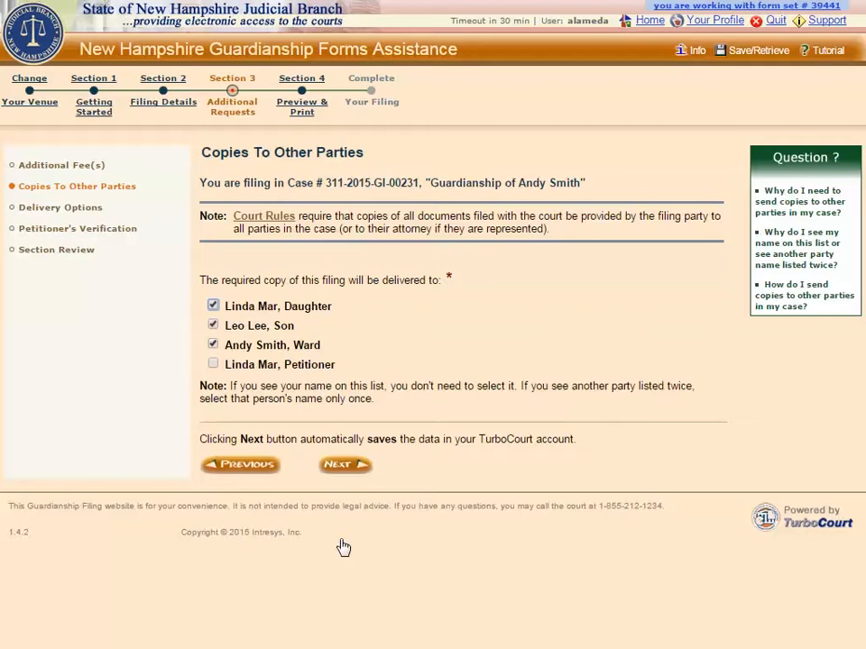
pyautogui.click(340, 465)
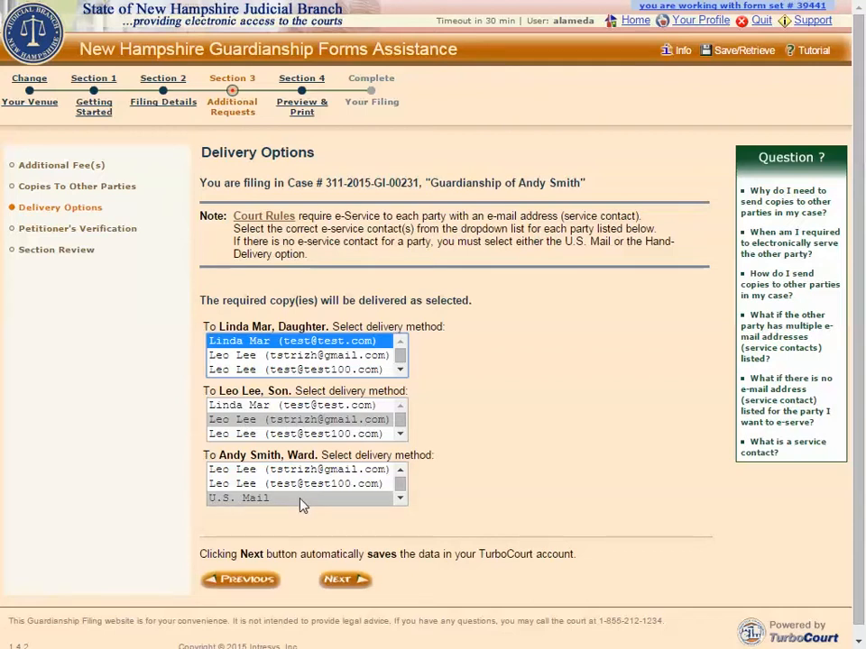
pyautogui.click(342, 582)
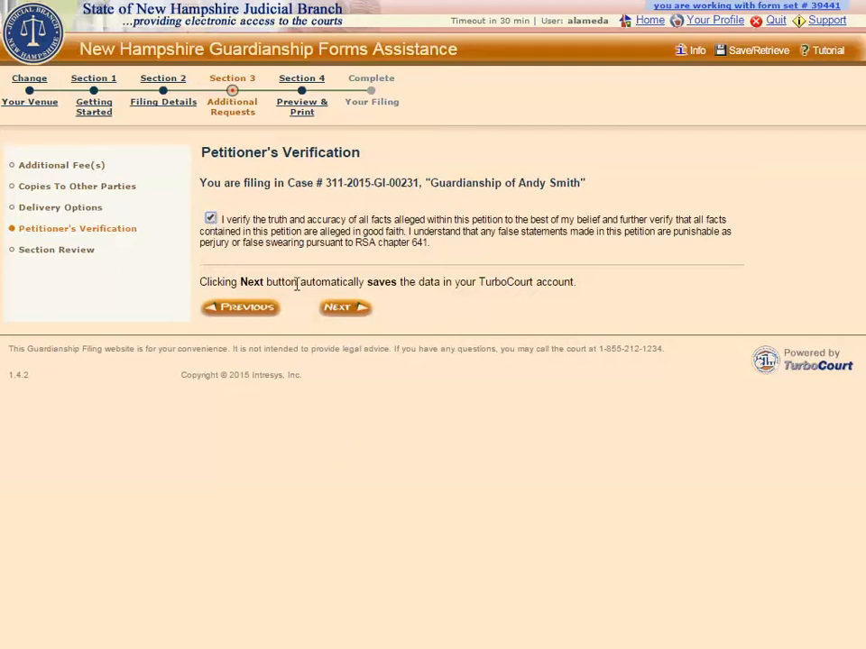
# - Submit the checked petitioner's verification and proceed past the Additional Requests review and Final Review to the document preparation page
pyautogui.click(340, 311)
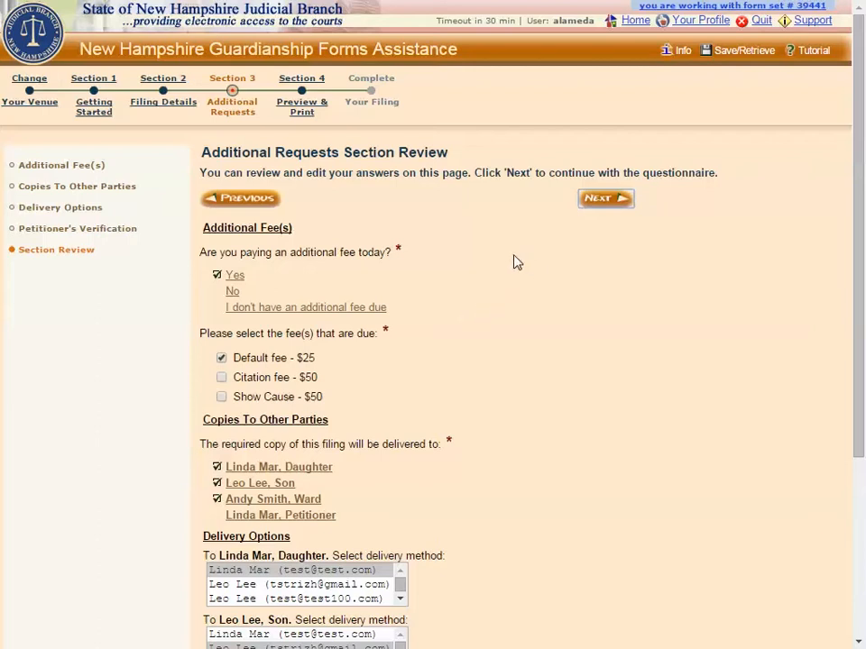
pyautogui.click(601, 200)
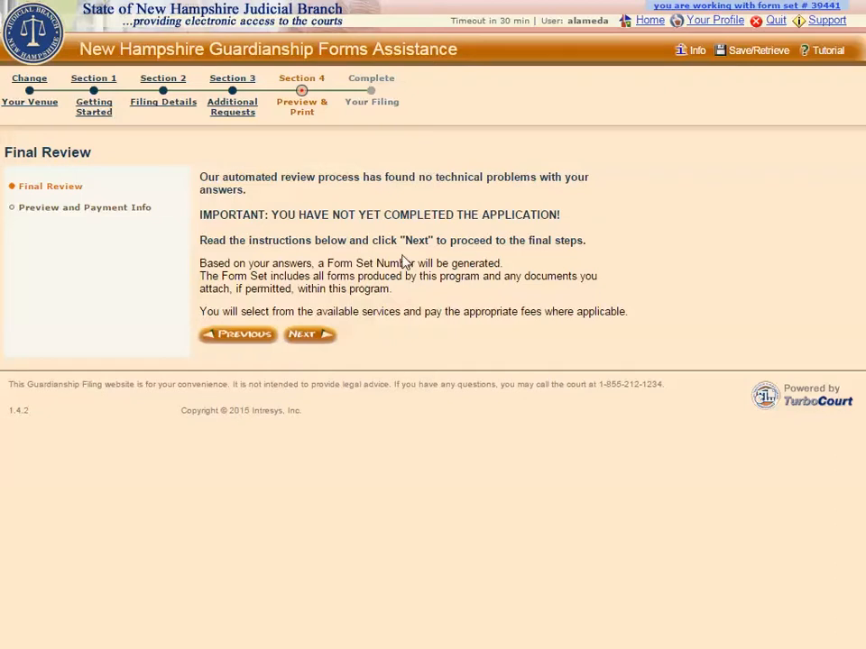
pyautogui.click(311, 338)
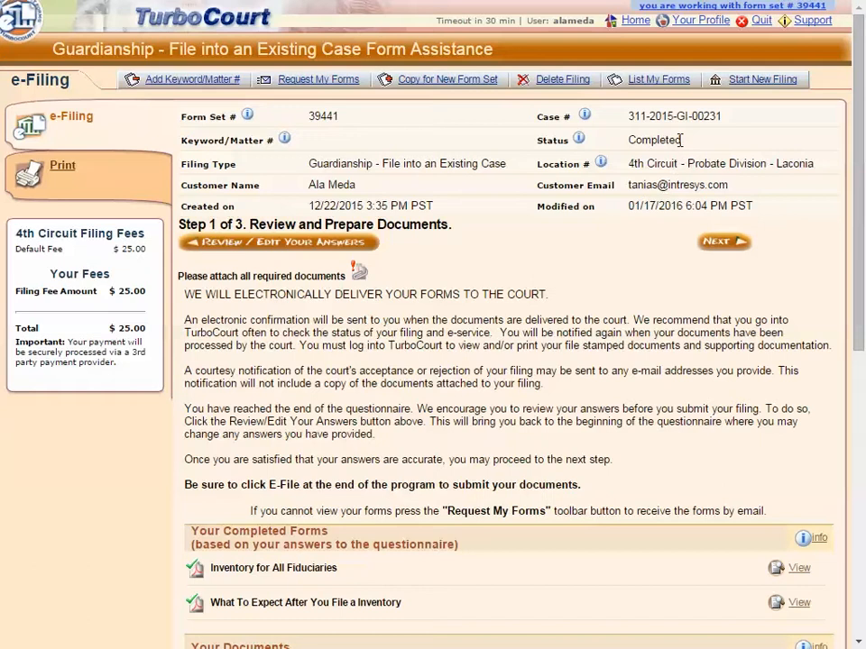
# - Check the filing's status and form set number in the e-filing summary
pyautogui.moveTo(681, 140); pyautogui.dragTo(630, 140)
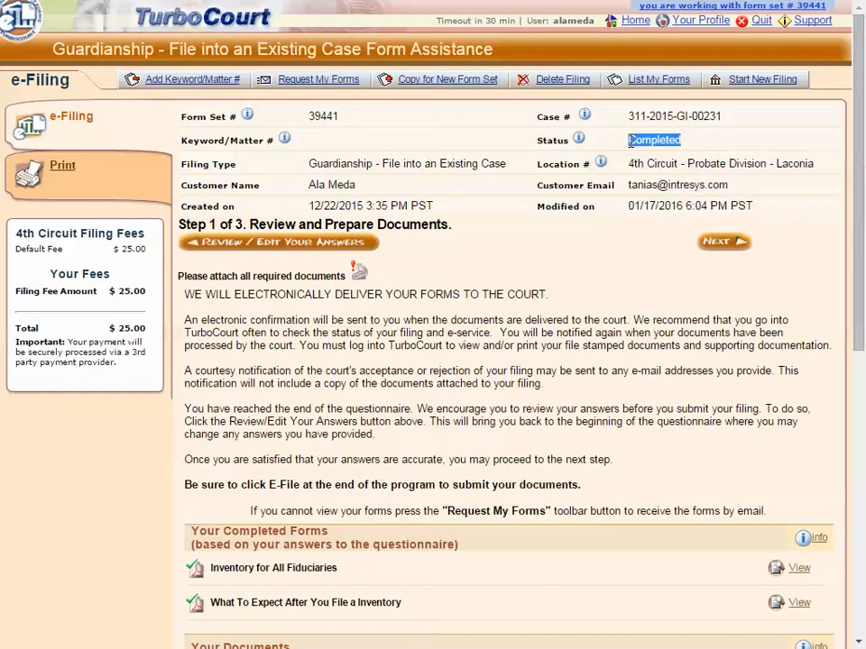
pyautogui.click(347, 123)
pyautogui.moveTo(347, 124); pyautogui.dragTo(171, 119)
pyautogui.click(355, 122)
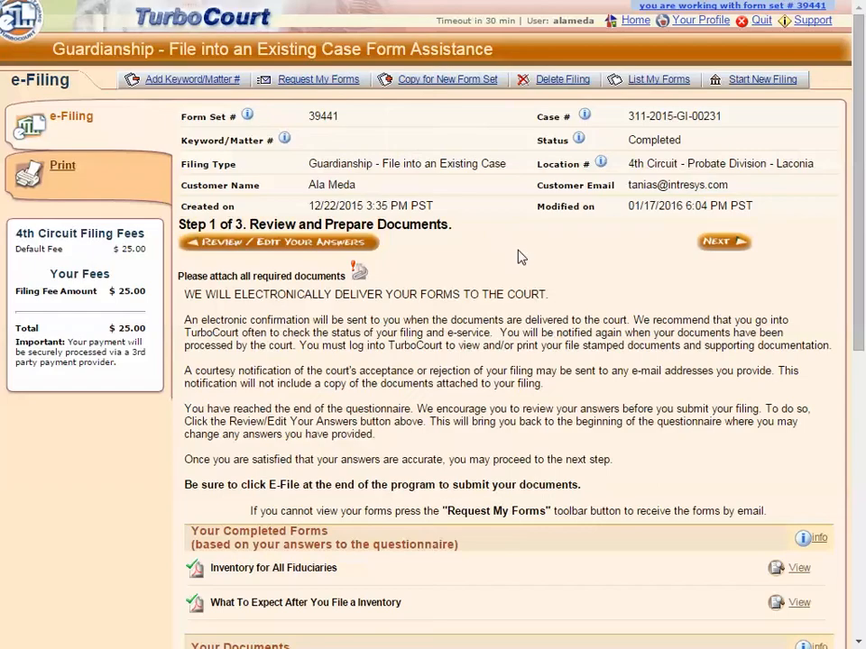
# - View the completed Inventory for All Fiduciaries and What To Expect After You File a Inventory forms, and read the Your Documents attachment instructions
pyautogui.scroll(-2, 399, 505)
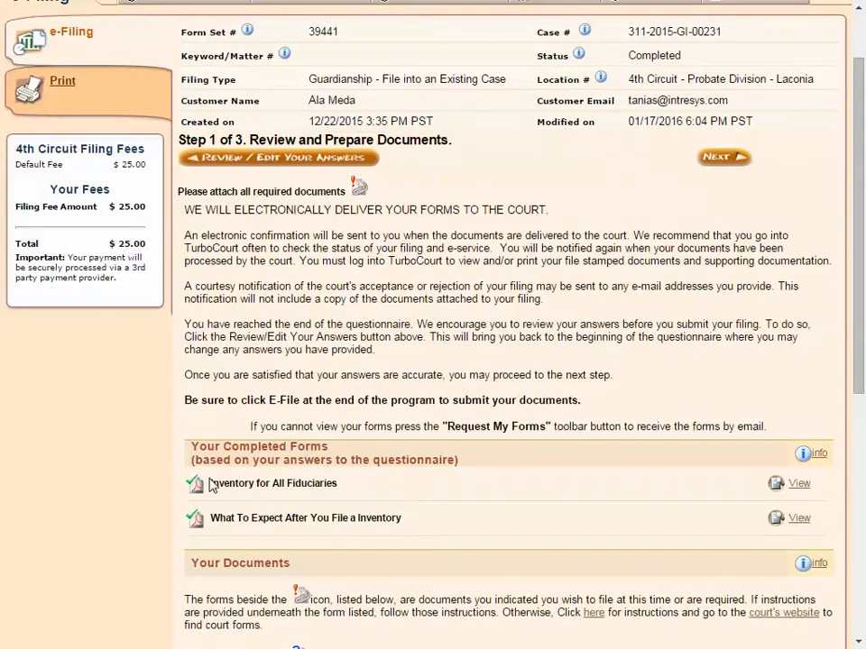
pyautogui.click(793, 487)
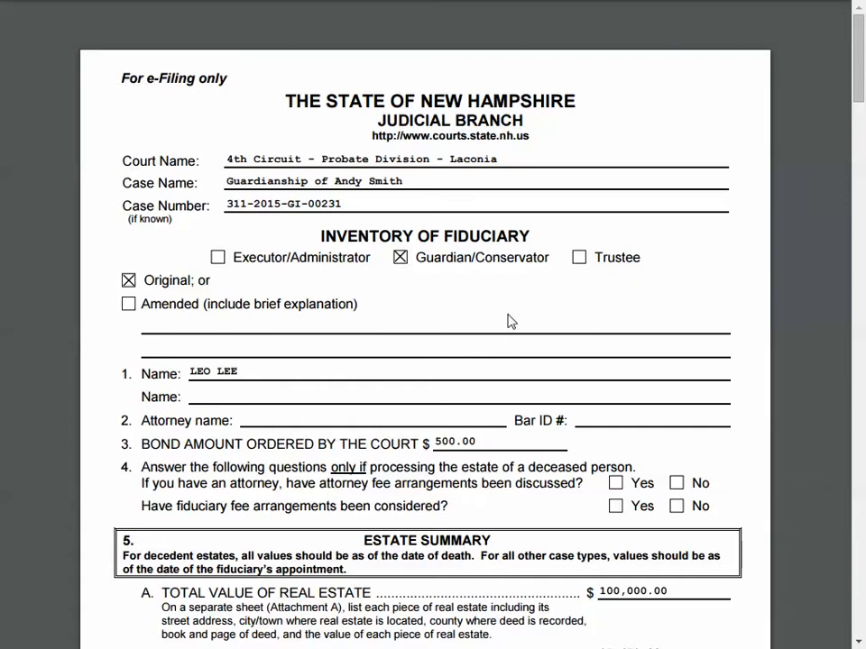
pyautogui.hotkey('ctrl', 'w')
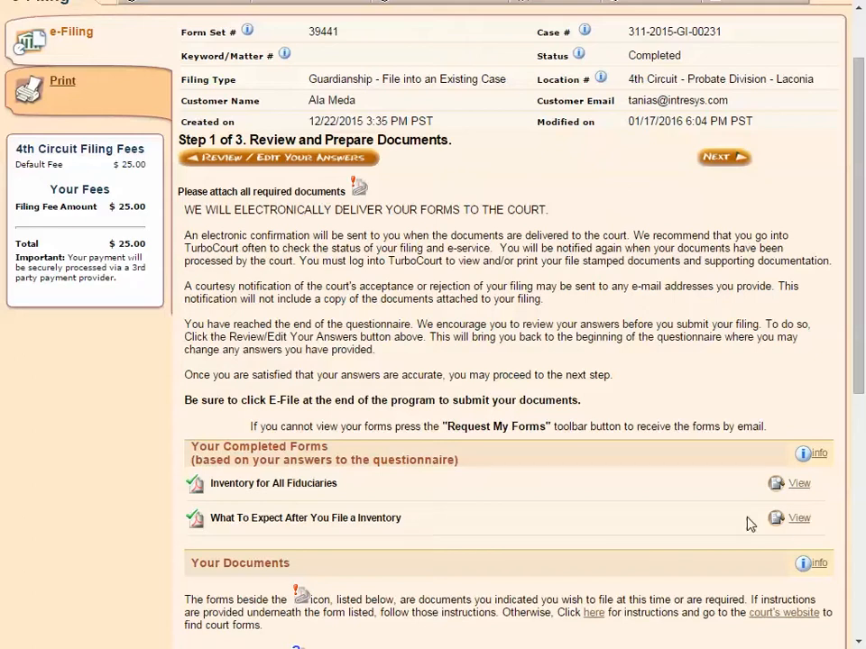
pyautogui.click(797, 521)
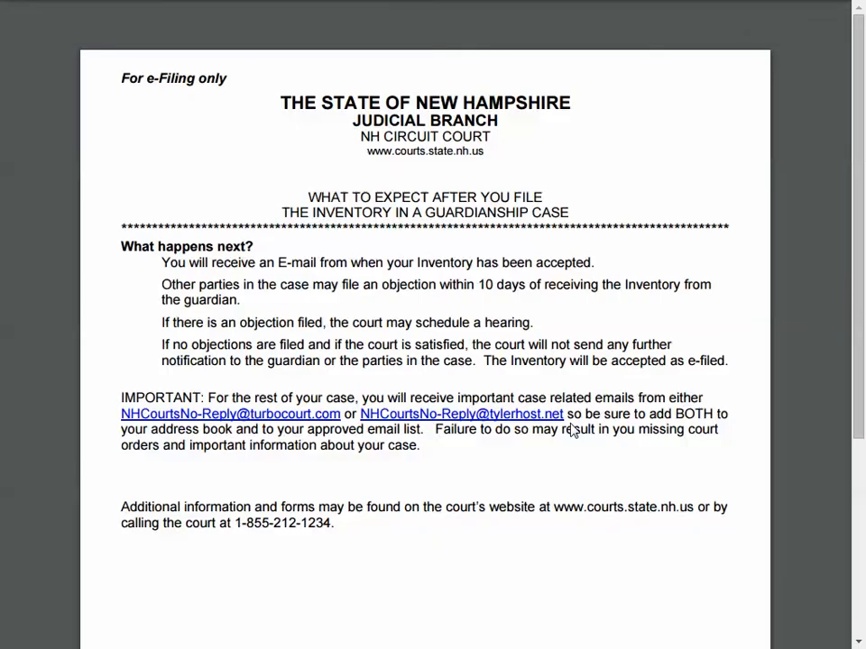
pyautogui.scroll(-3, 572, 430)
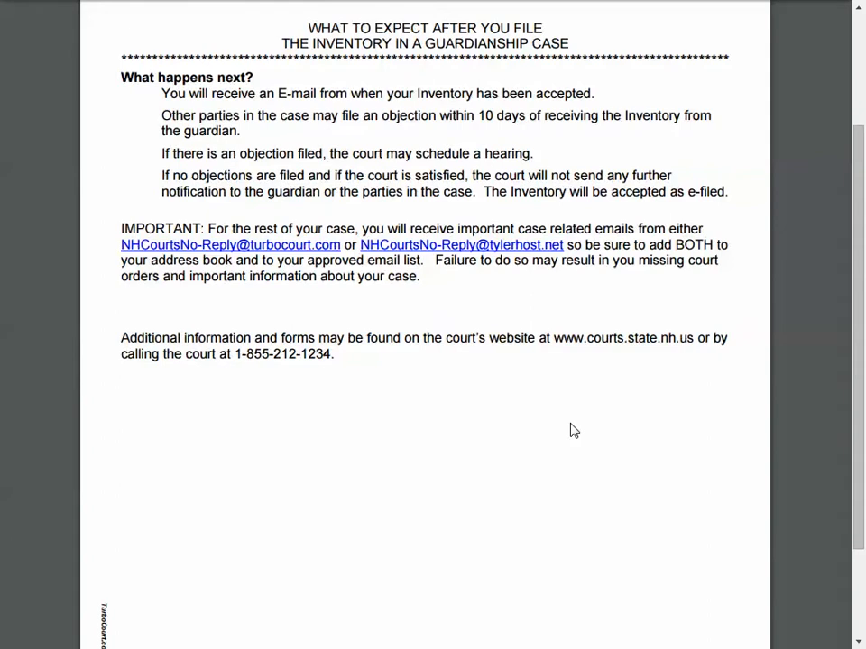
pyautogui.hotkey('ctrl', 'w')
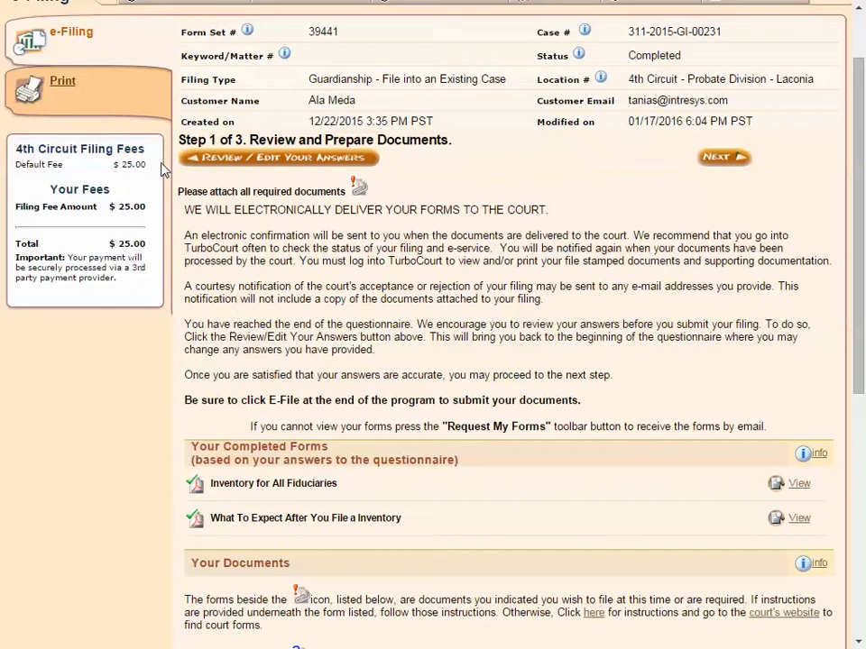
pyautogui.scroll(-4, 143, 440)
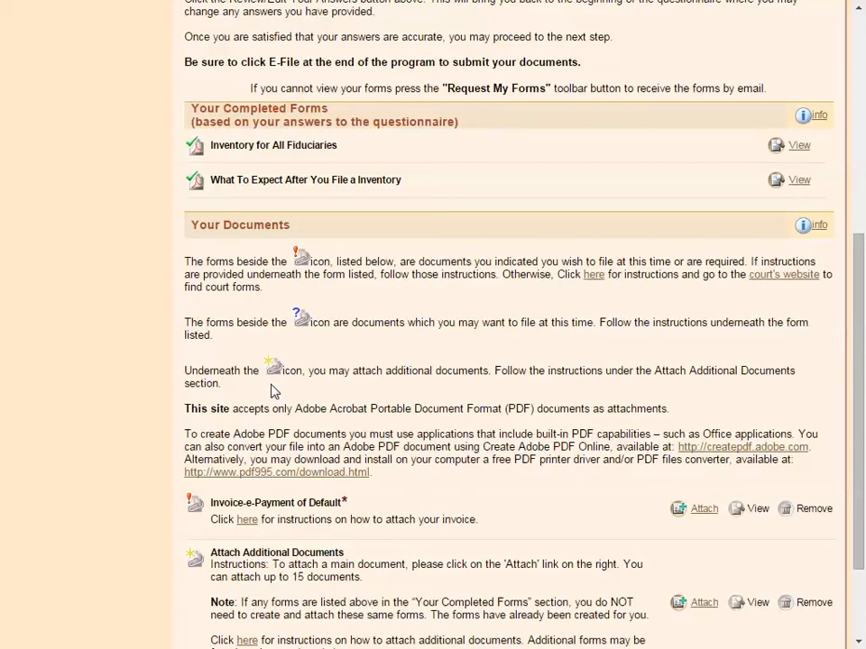
# - Attach Invoice - Demo.pdf as the required Invoice-e-Payment of Default document, titled "Invoice"
pyautogui.scroll(-3, 273, 392)
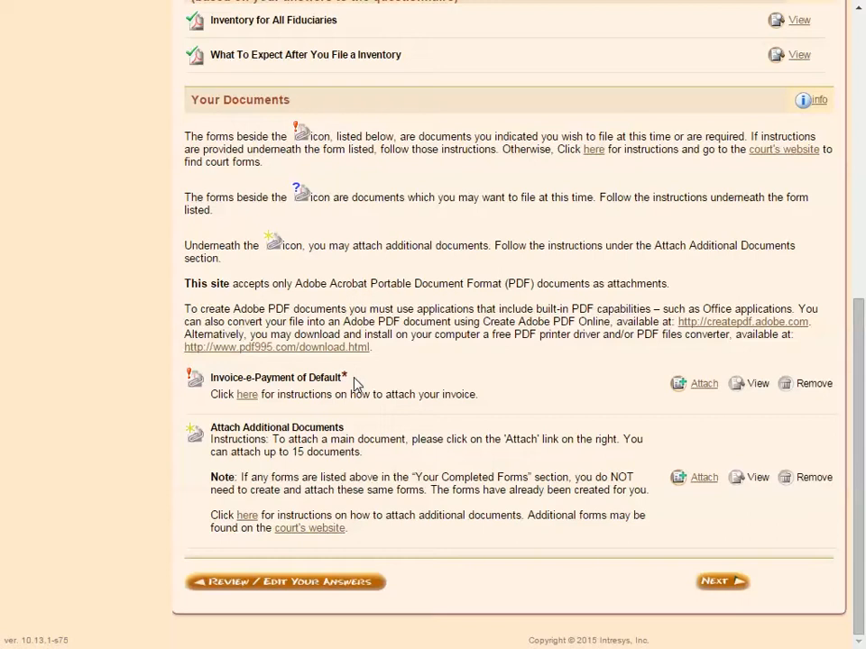
pyautogui.click(703, 386)
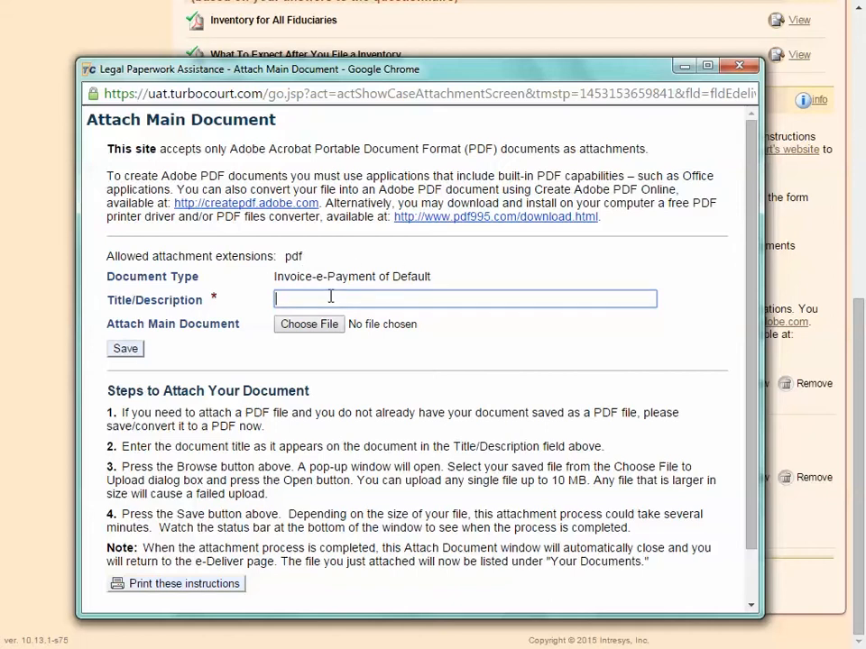
pyautogui.write('Invoice')
pyautogui.click(312, 327)
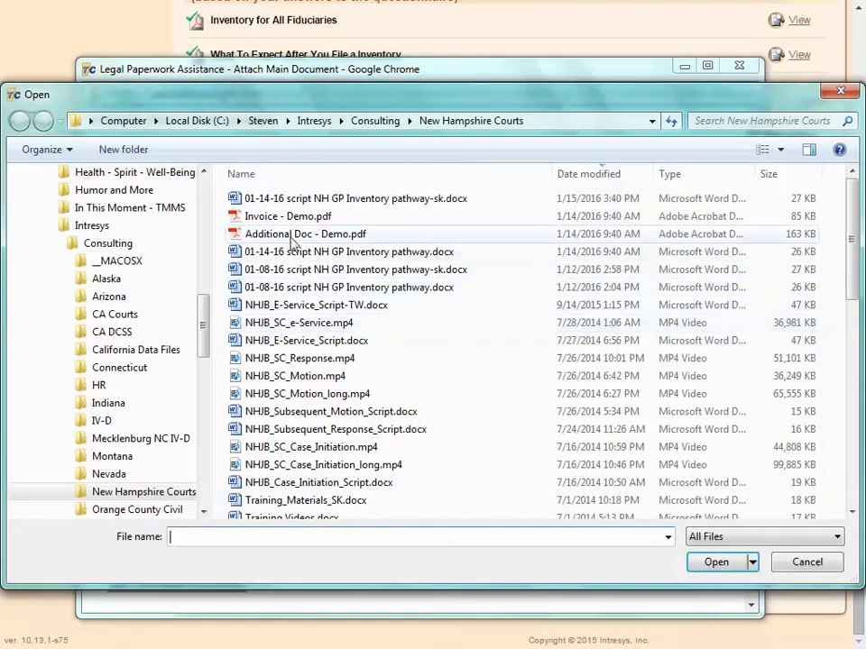
pyautogui.doubleClick(282, 215)
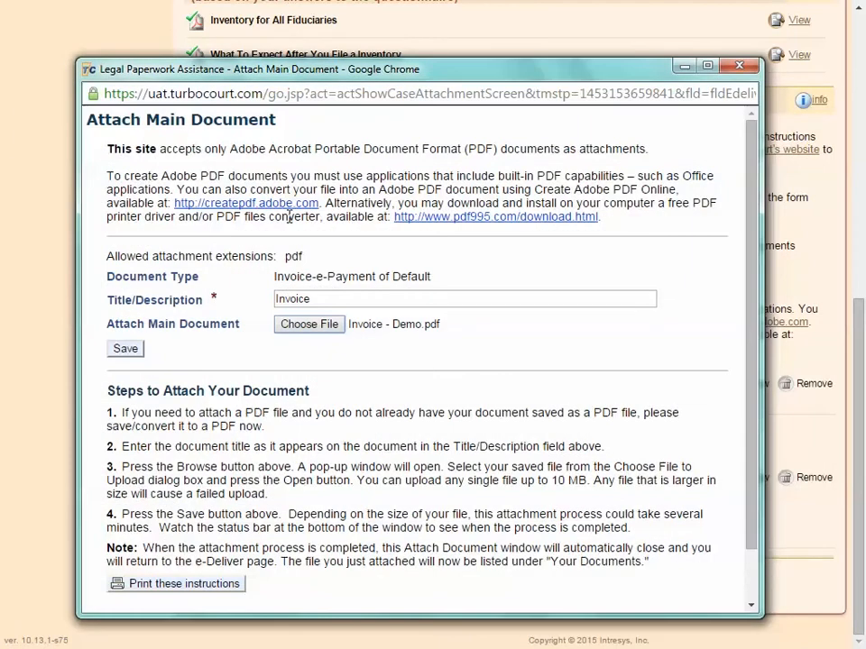
pyautogui.click(129, 349)
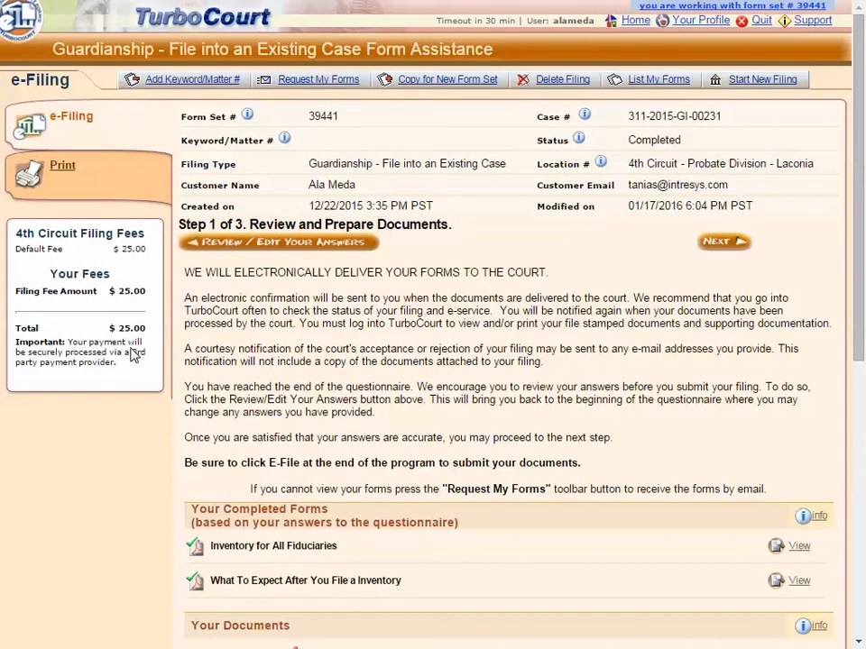
# - Start attaching an additional document, with both its document category and document type set to Other
pyautogui.scroll(-6, 205, 271)
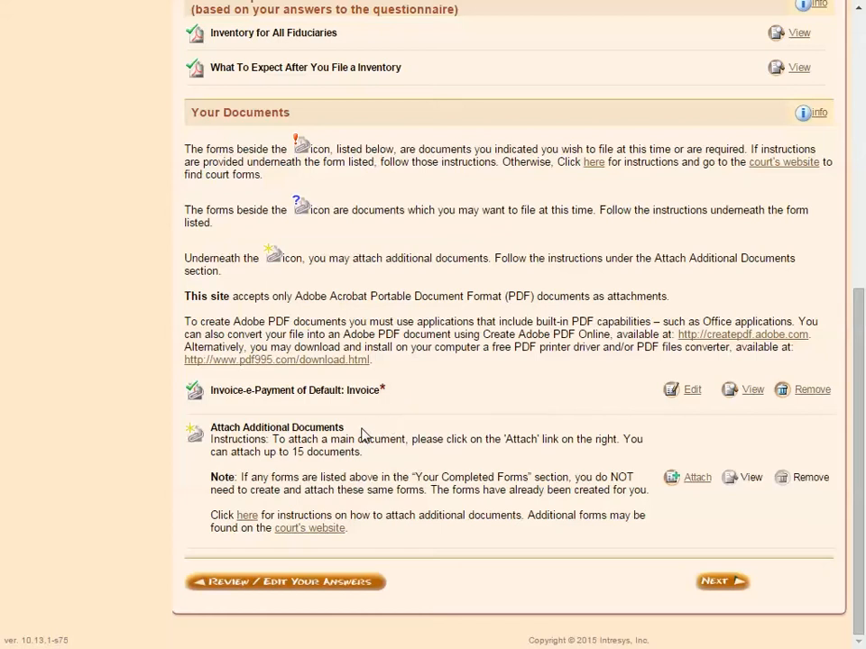
pyautogui.click(692, 479)
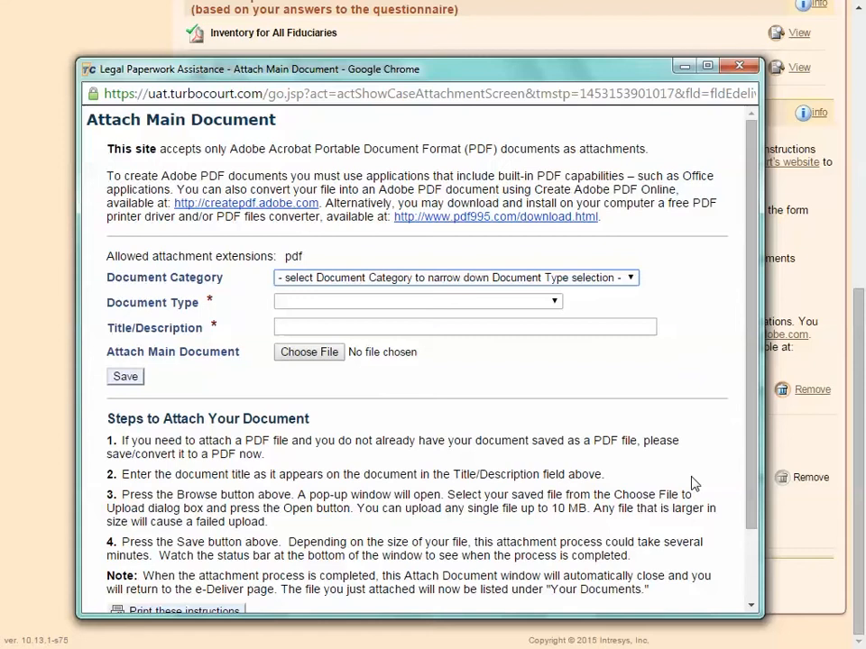
pyautogui.click(411, 278)
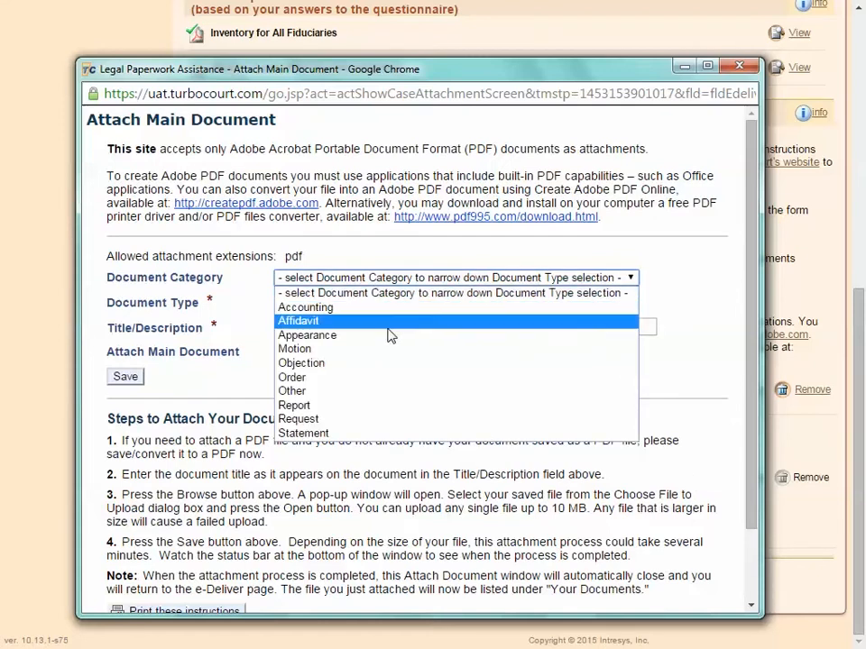
pyautogui.click(344, 390)
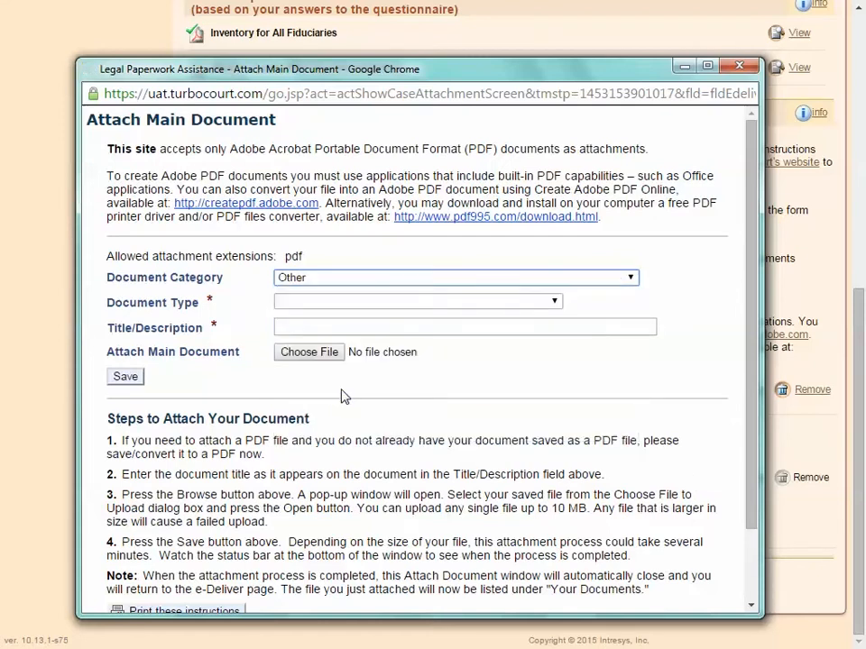
pyautogui.click(443, 306)
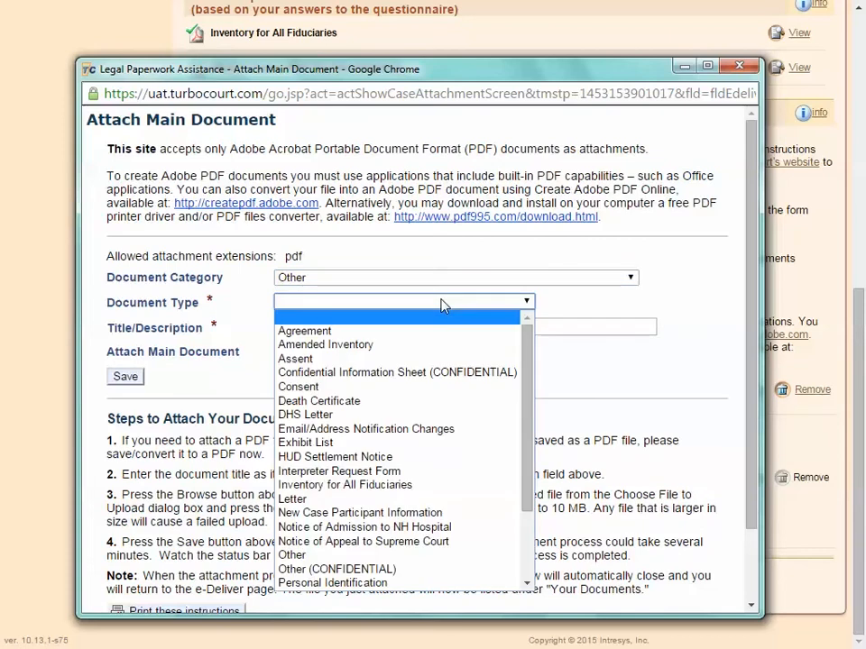
pyautogui.click(319, 560)
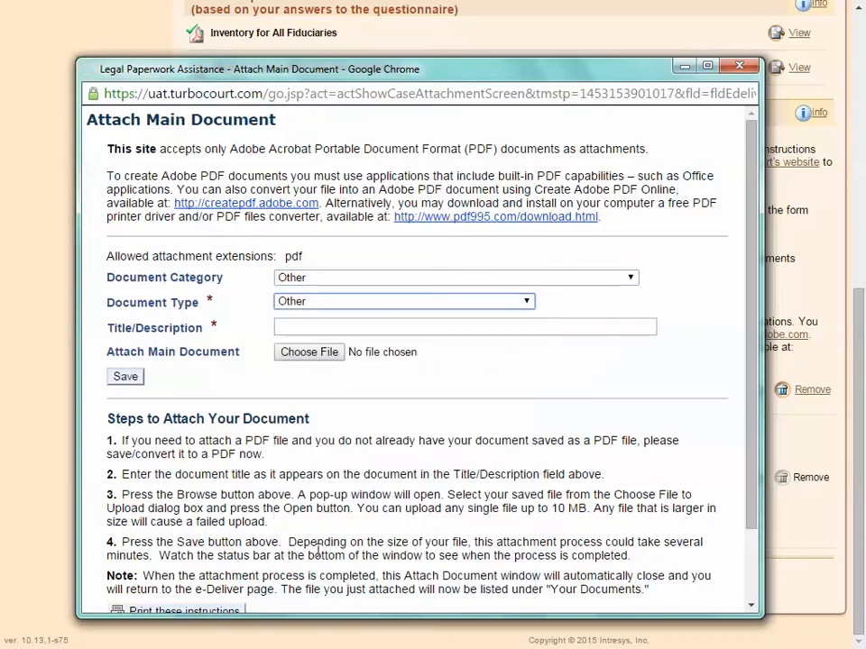
# - Title the attachment "Additional document", choose Additional Doc - Demo.pdf as its file, and save it
pyautogui.click(317, 327)
pyautogui.write('A')
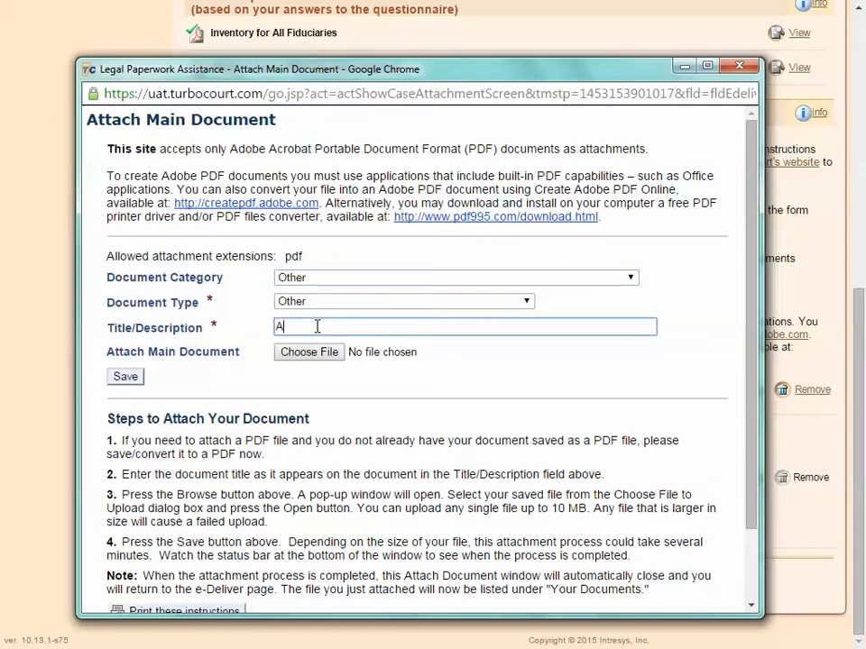
pyautogui.write('dditional document')
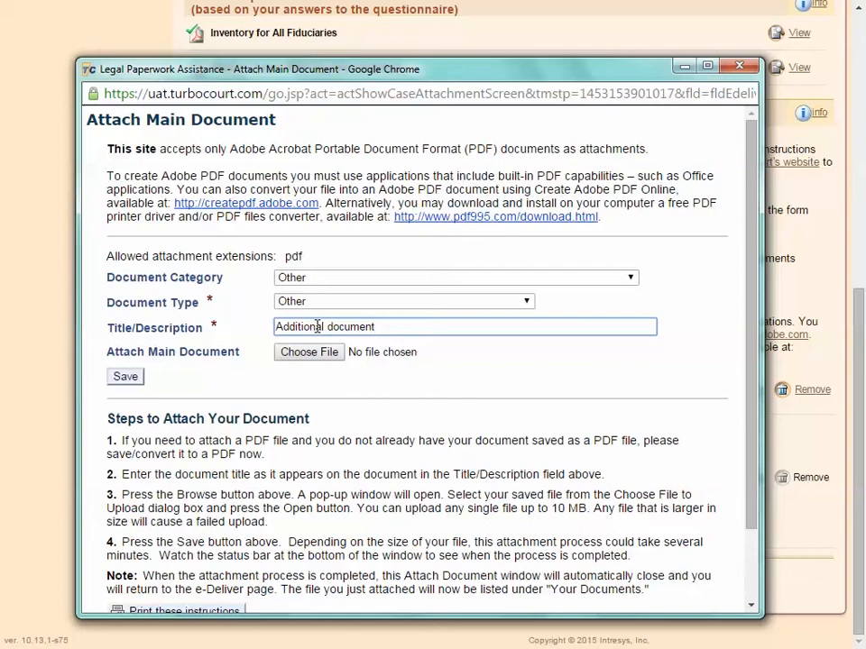
pyautogui.click(309, 354)
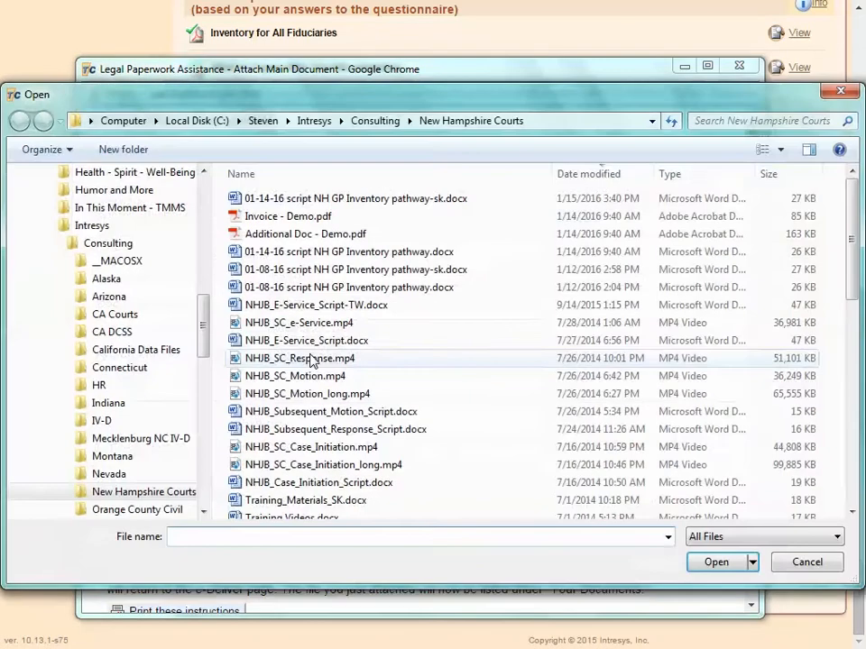
pyautogui.doubleClick(284, 234)
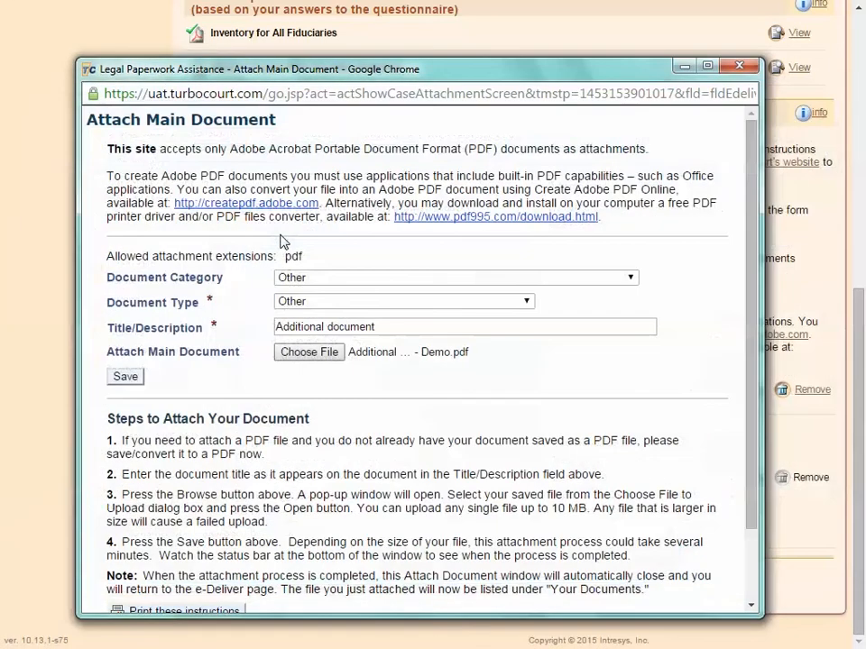
pyautogui.click(126, 377)
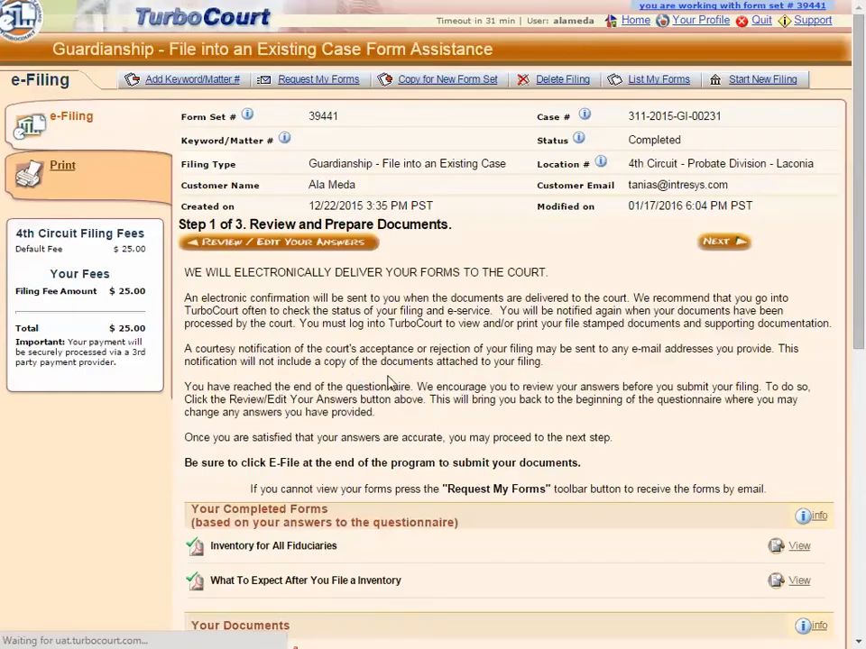
# - Proceed past document preparation and the Notification Options, keeping email notification with filing/case details and no extra courtesy recipients
pyautogui.scroll(-5, 445, 384)
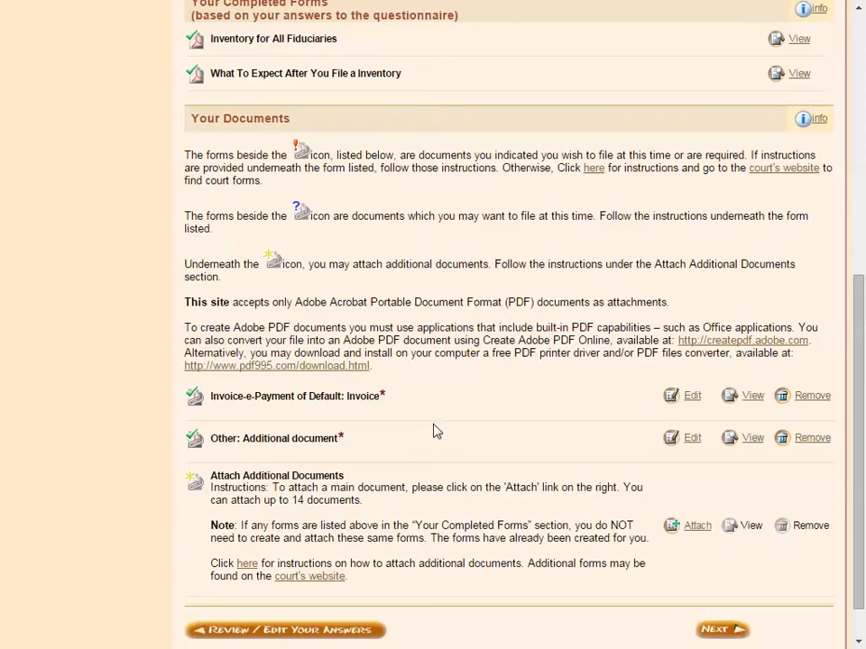
pyautogui.click(736, 631)
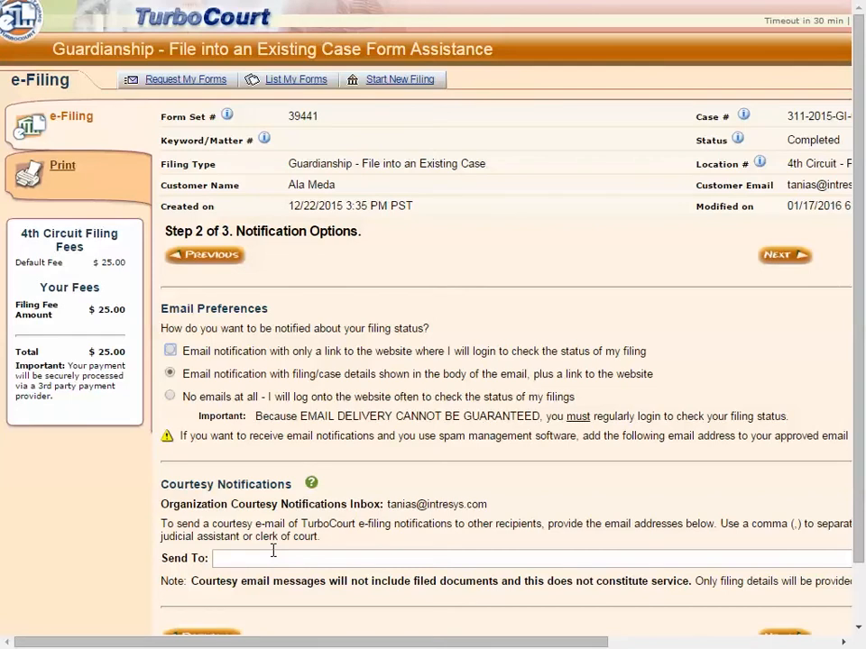
pyautogui.scroll(-2, 274, 550)
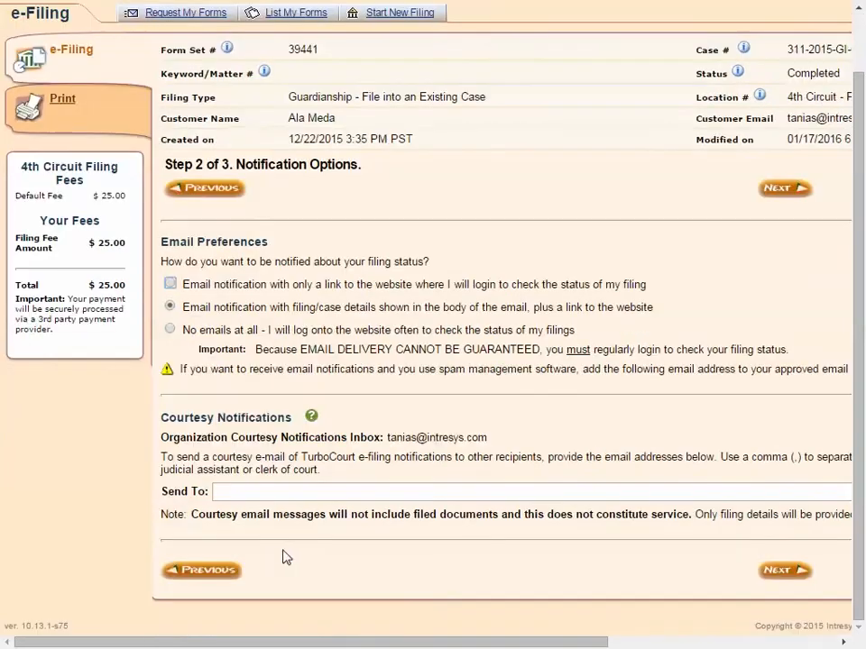
pyautogui.click(784, 573)
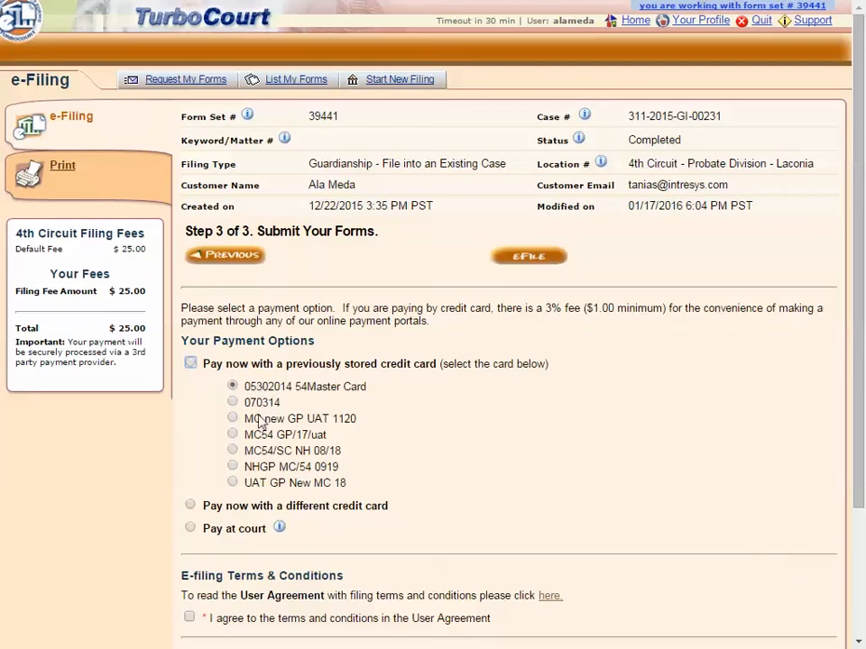
# - Read the explanation of how the Pay at court payment option works, and close it
pyautogui.click(279, 527)
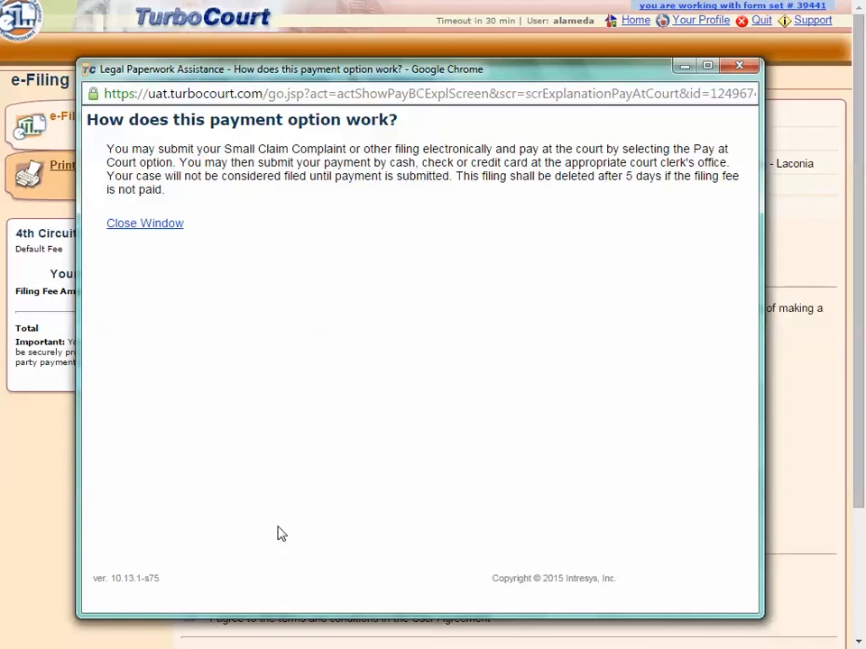
pyautogui.click(157, 226)
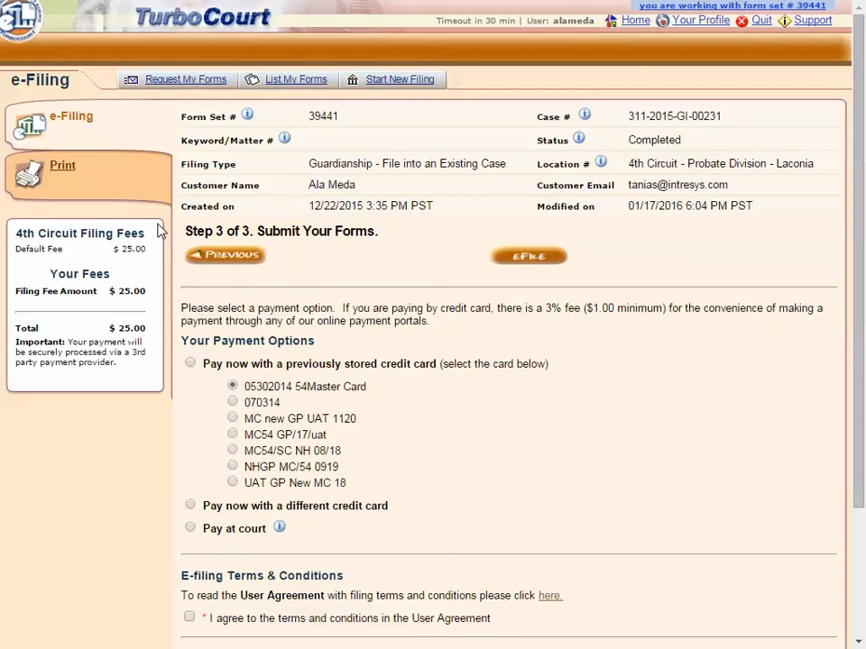
# - Agree to the User Agreement terms, enter the filer's first and last name, and try to e-file the forms
pyautogui.scroll(-3, 514, 477)
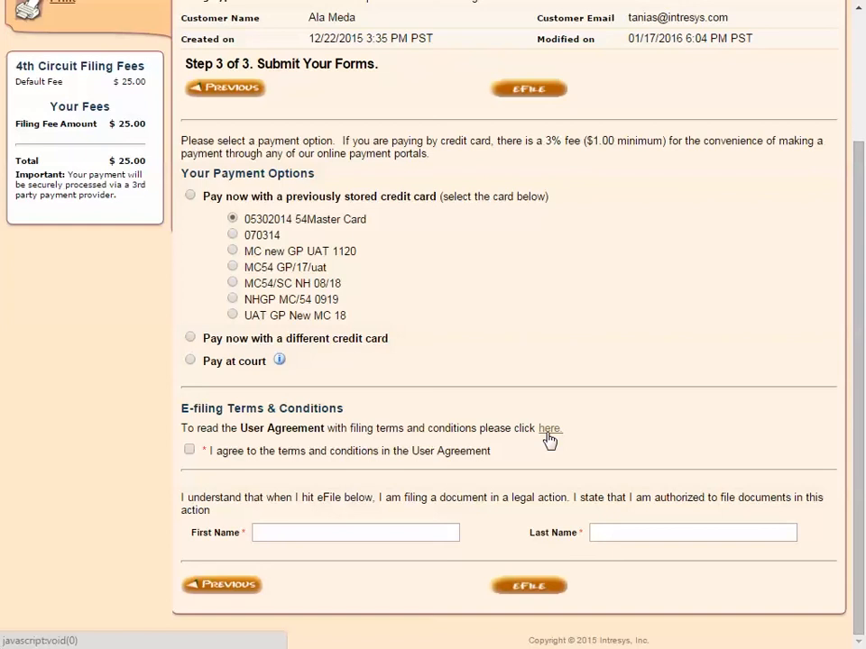
pyautogui.click(189, 451)
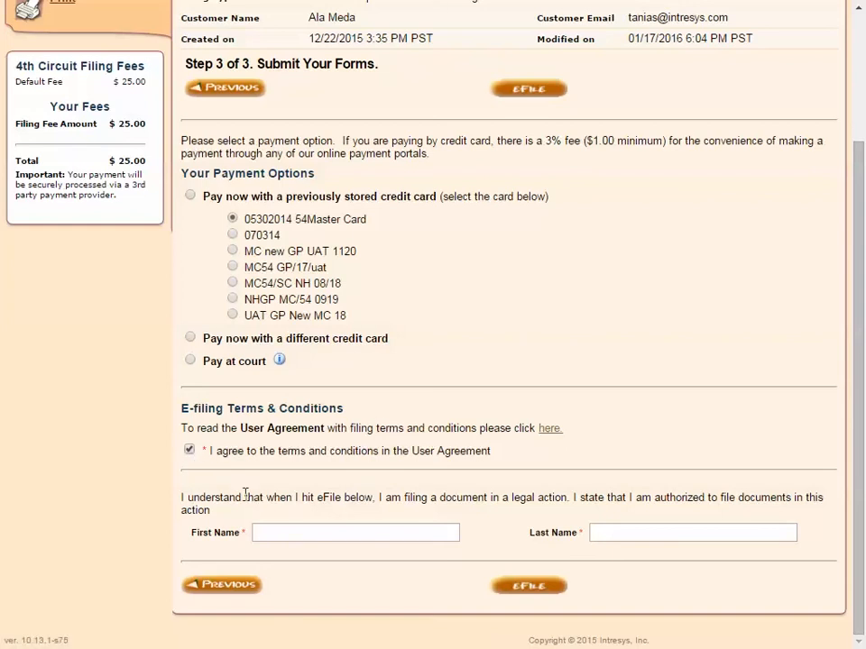
pyautogui.click(288, 530)
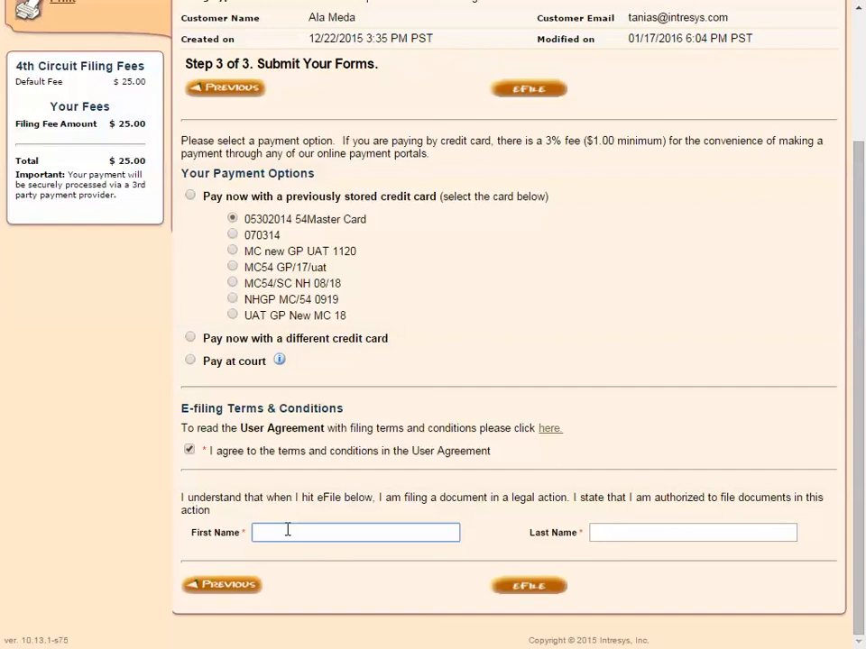
pyautogui.write('Lec')
pyautogui.click(611, 534)
pyautogui.write('Lee')
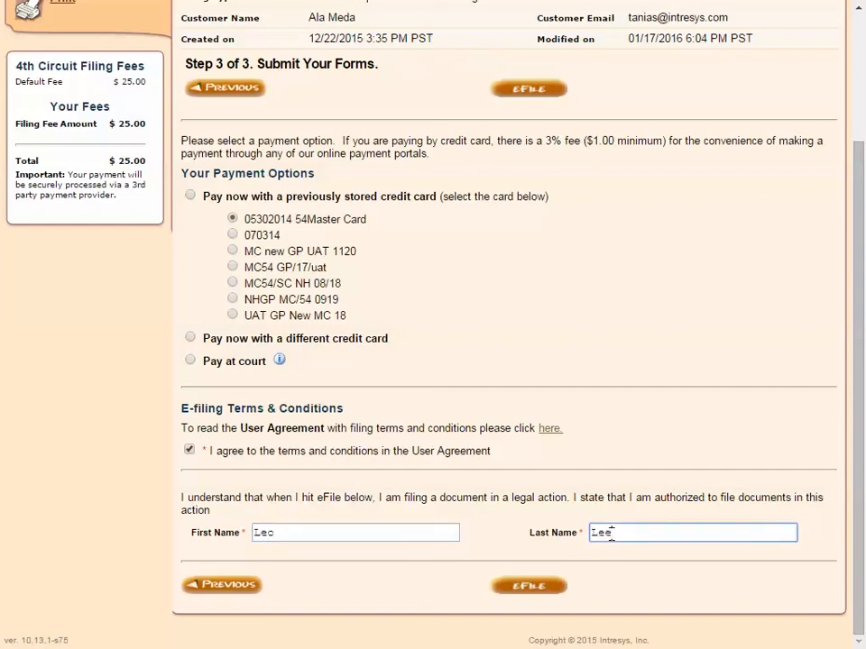
pyautogui.click(538, 591)
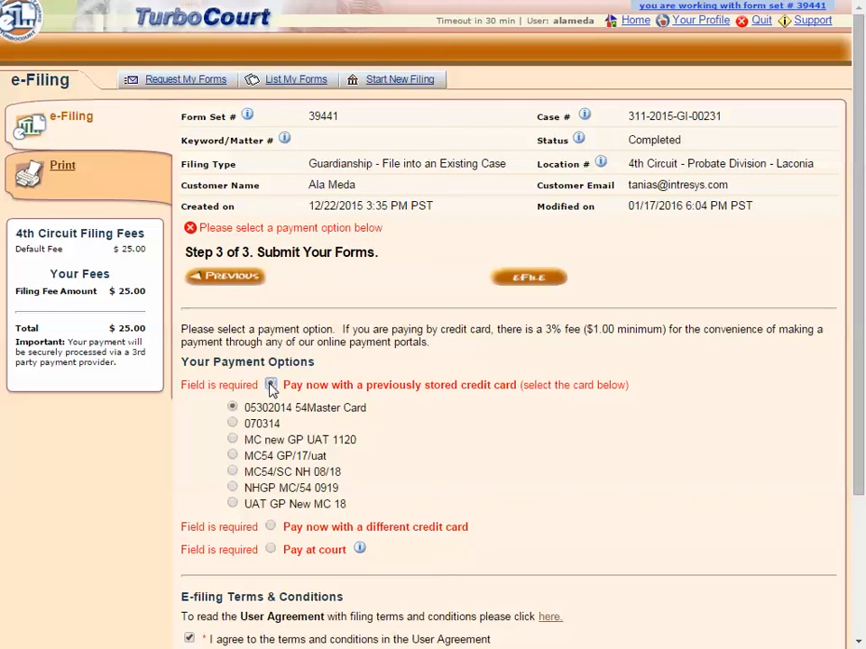
# - E-file the forms with payment by the previously stored Master Card, and refresh the Filing Details page
pyautogui.scroll(-3, 466, 435)
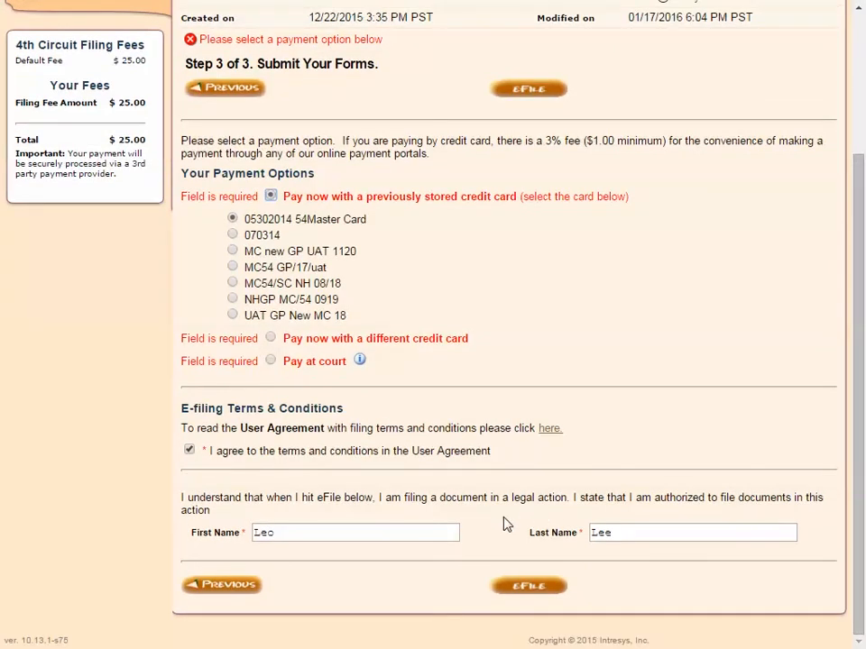
pyautogui.click(530, 588)
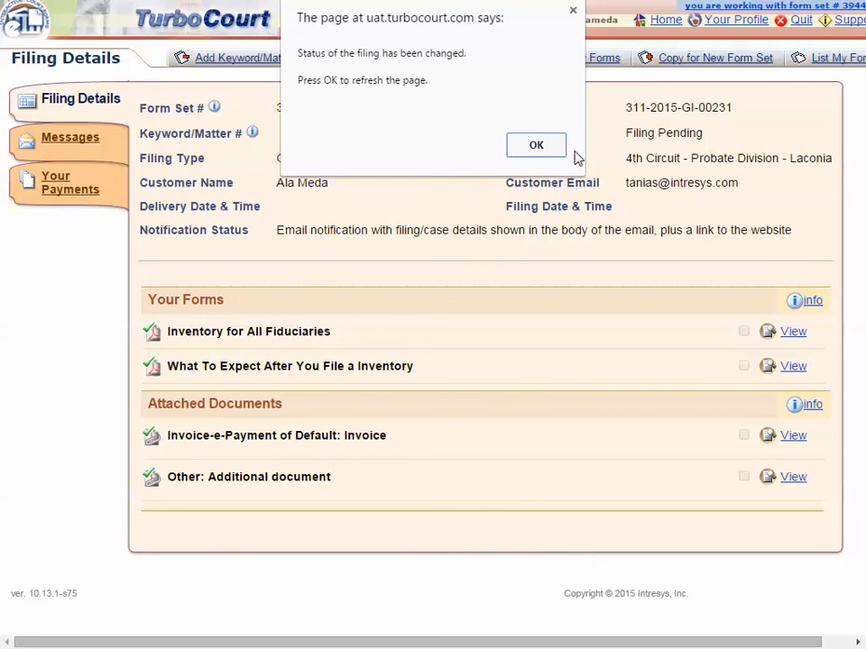
pyautogui.click(539, 149)
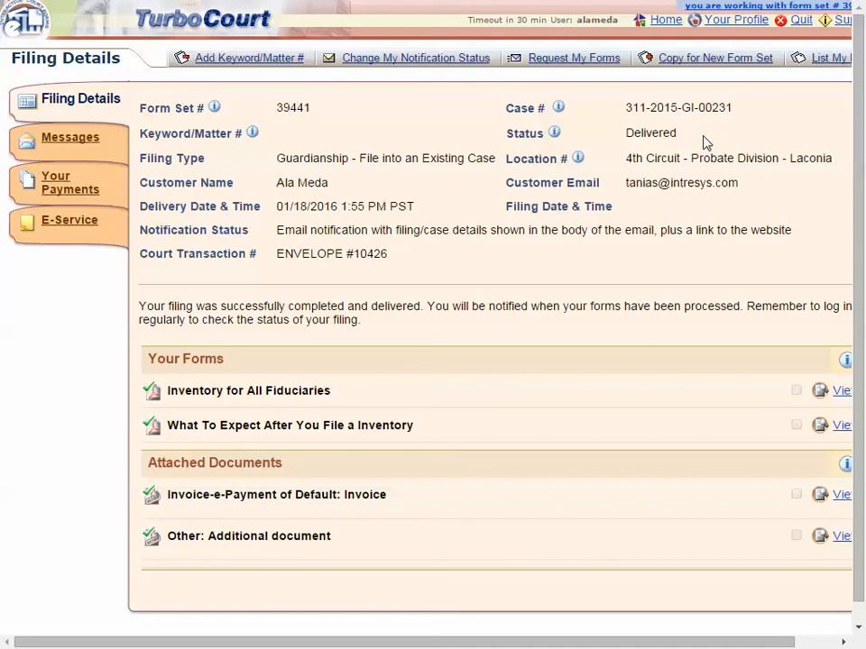
# - Open the court's "Thank you for submitting your documents" message for this filing and mark it as read
pyautogui.click(65, 147)
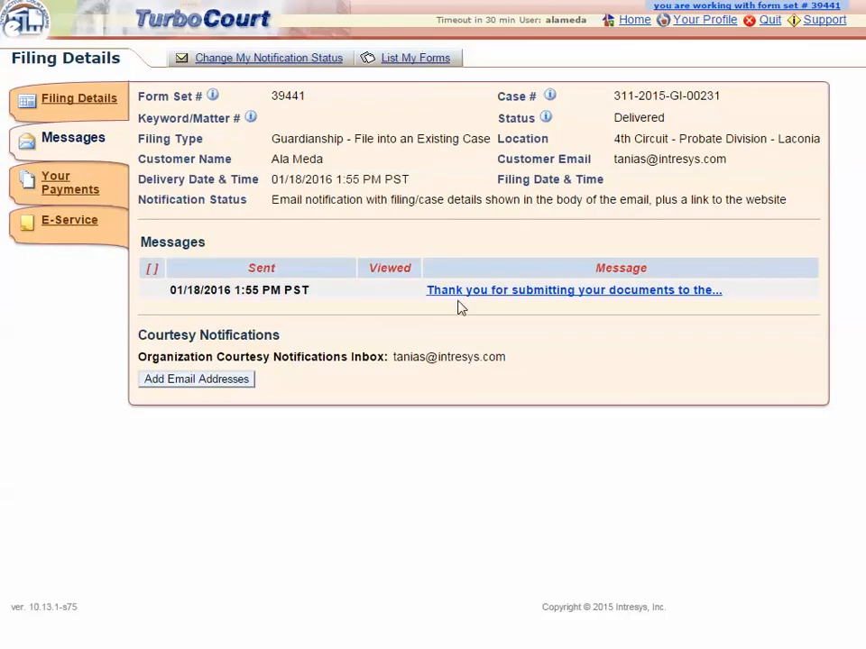
pyautogui.click(512, 290)
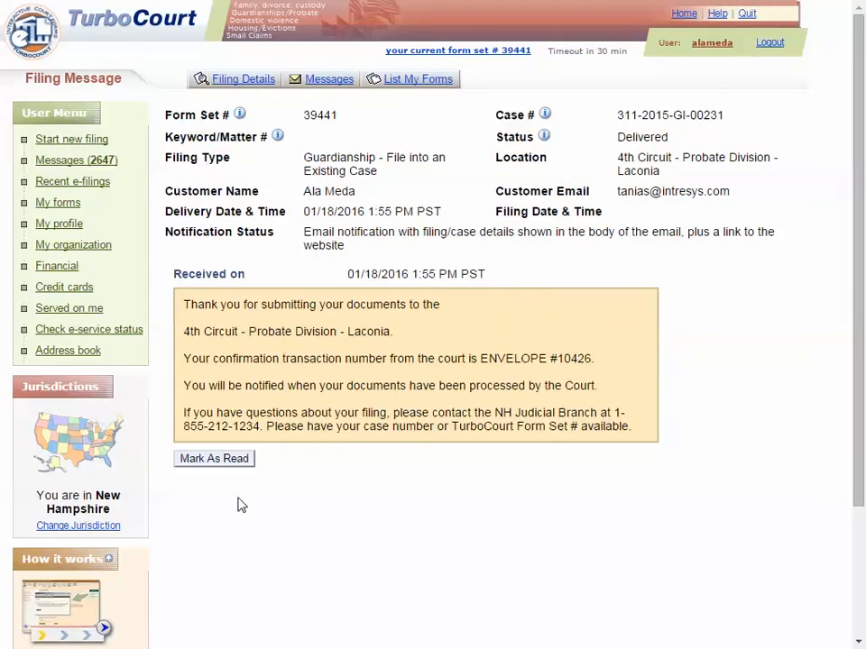
pyautogui.click(221, 462)
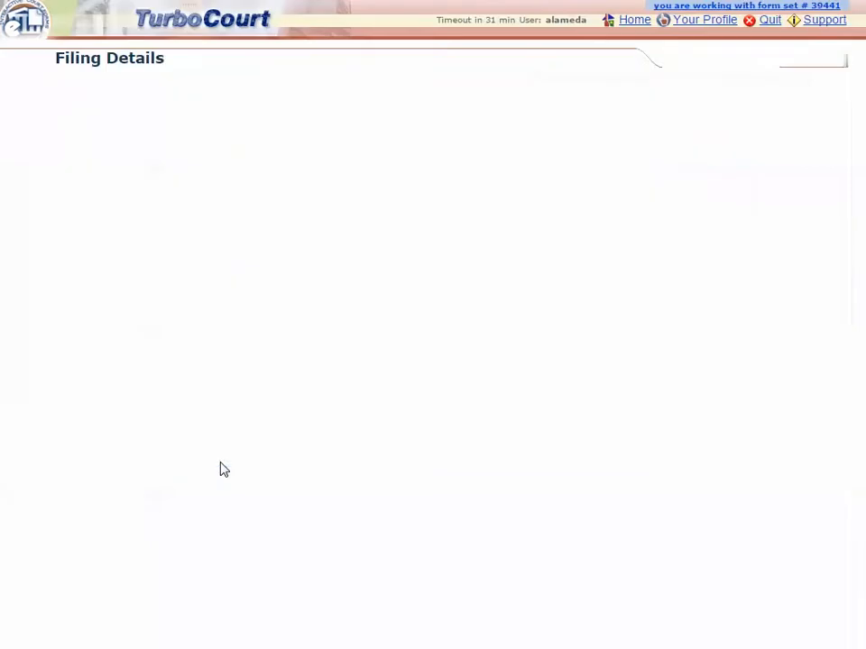